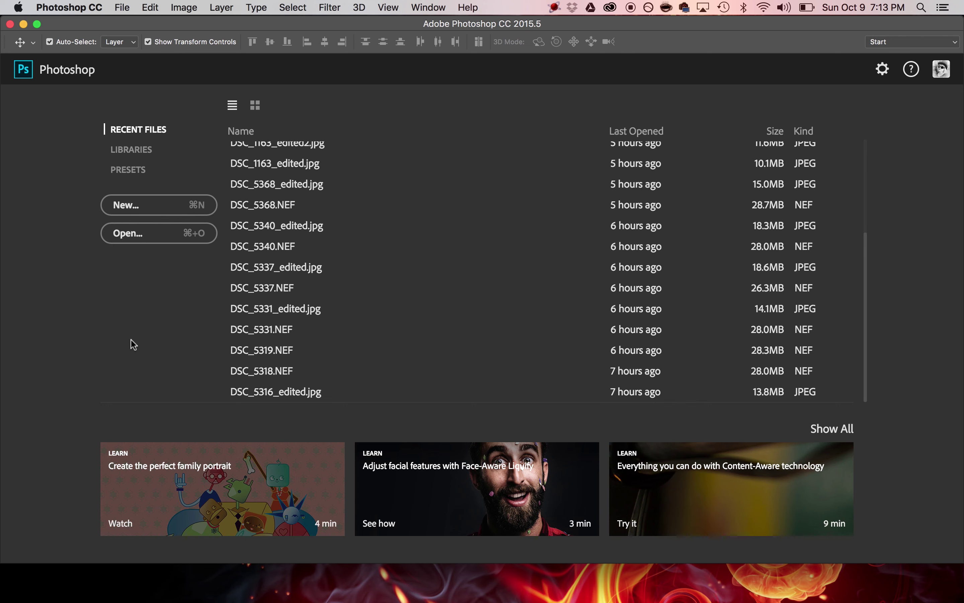
- From the Photoshop start screen, bring up the Open file dialog
{"action": "left_click", "coordinate": [148, 236]}
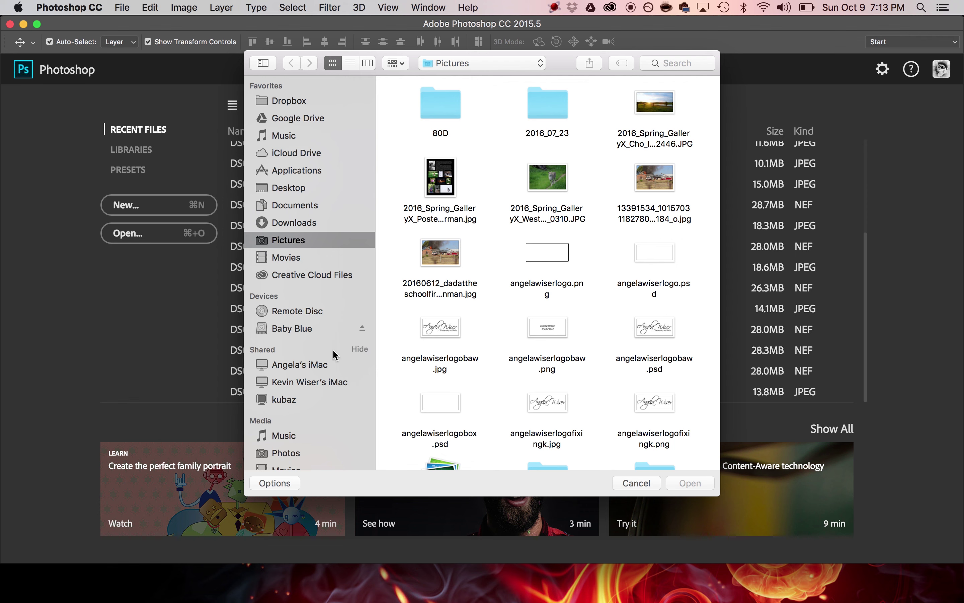
- Open DSC_5368_edited.jpg from the ToBe Watermarked folder on the Baby Blue drive
{"action": "left_click", "coordinate": [284, 328]}
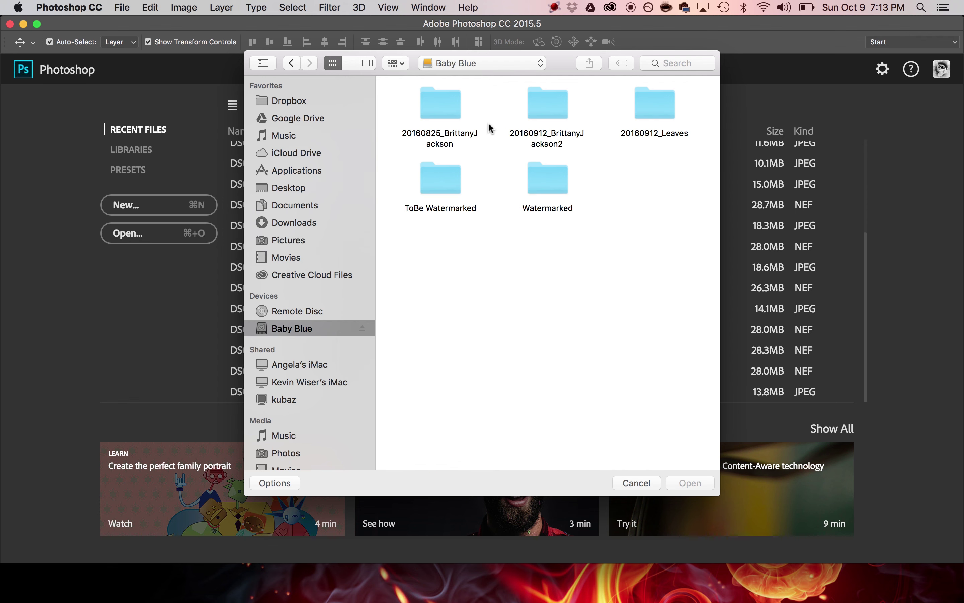
{"action": "double_click", "coordinate": [450, 182]}
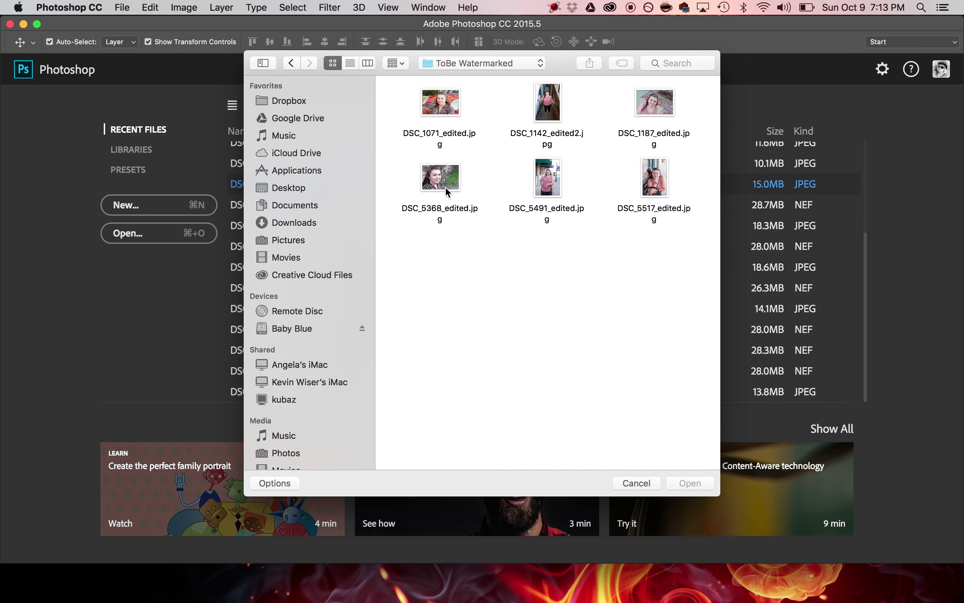
{"action": "double_click", "coordinate": [446, 185]}
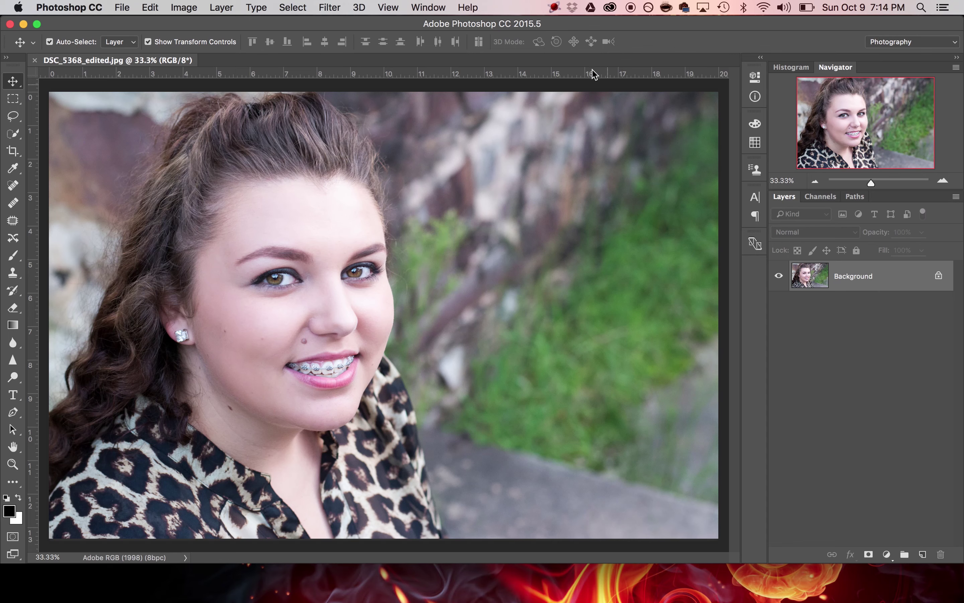
- Show the Actions panel from the Window menu
{"action": "left_click", "coordinate": [431, 12]}
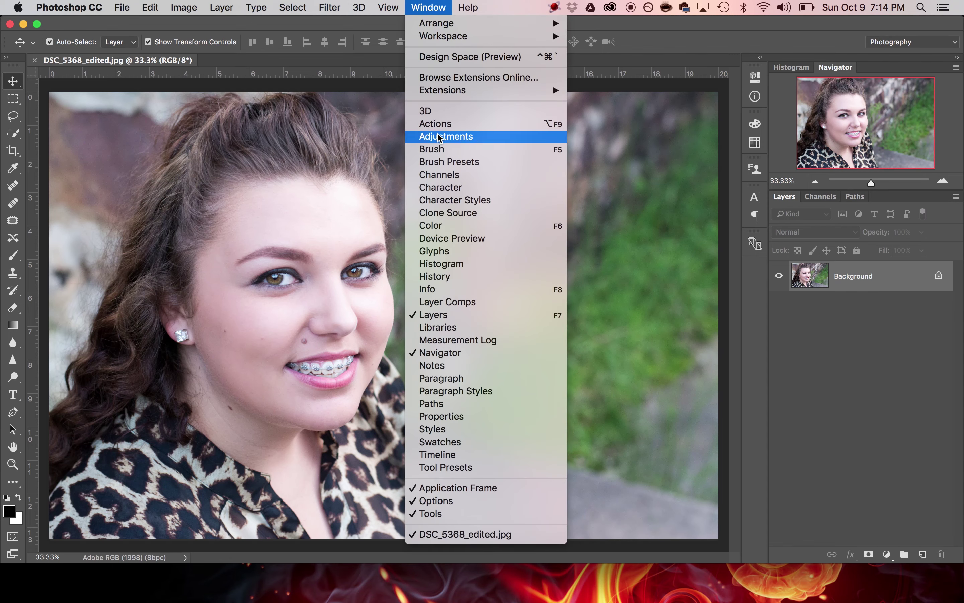
{"action": "left_click", "coordinate": [442, 124]}
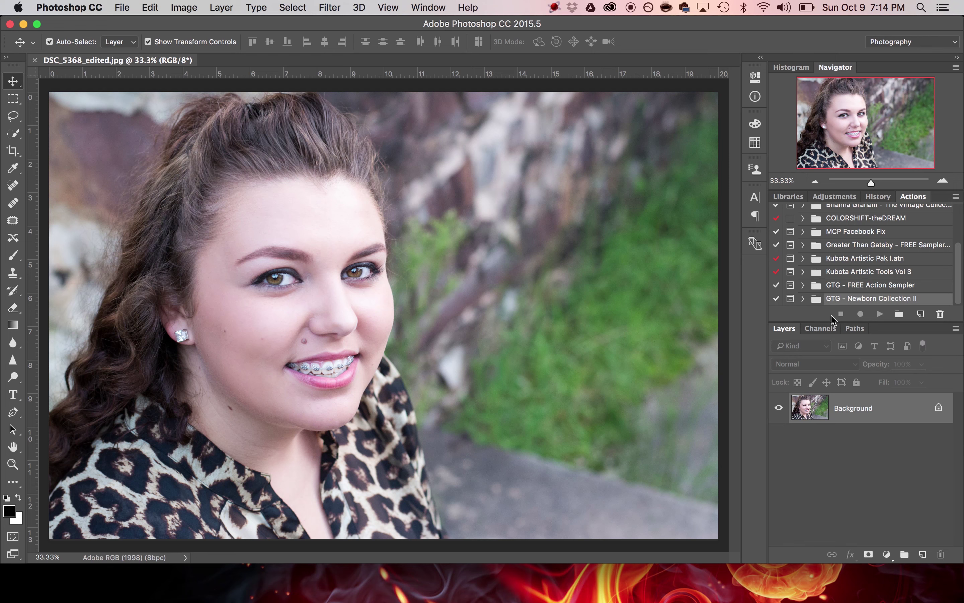
- Create a new action set named 'Watermarks' and start a new action inside it
{"action": "left_click", "coordinate": [899, 314]}
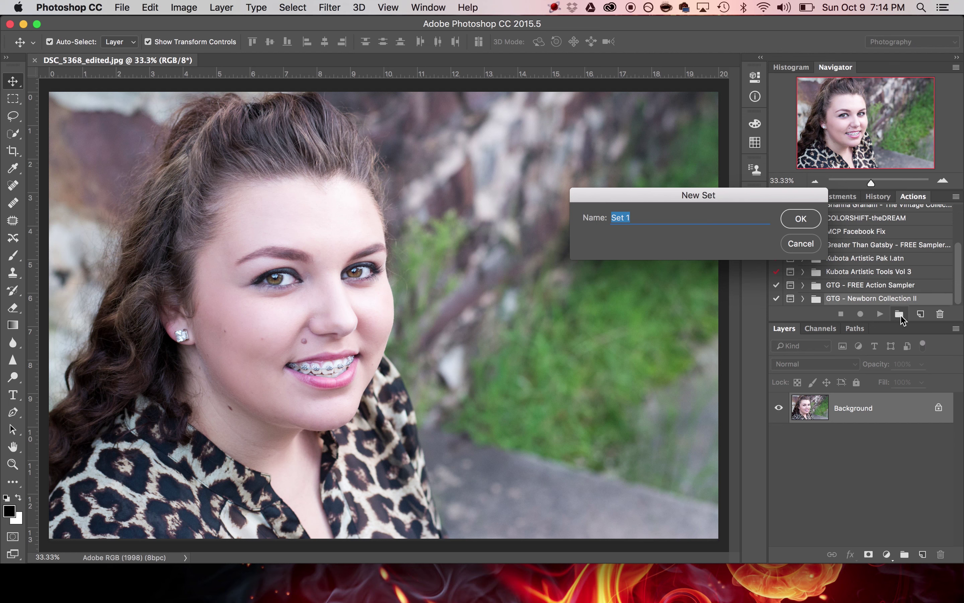
{"action": "type", "text": "Wi"}
{"action": "key", "text": "BackSpace"}
{"action": "type", "text": "atermarks"}
{"action": "key", "text": "Return"}
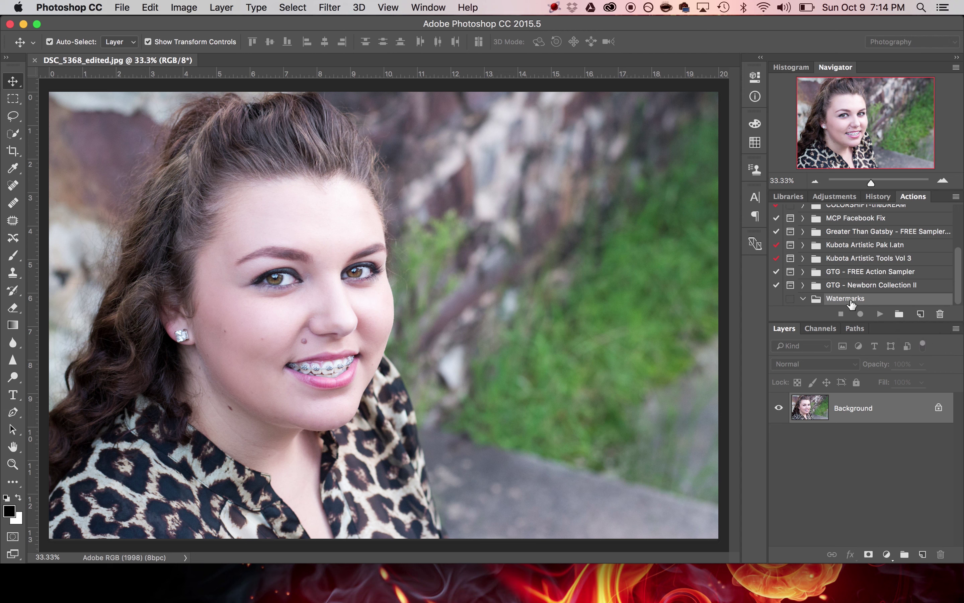
{"action": "left_click", "coordinate": [920, 314]}
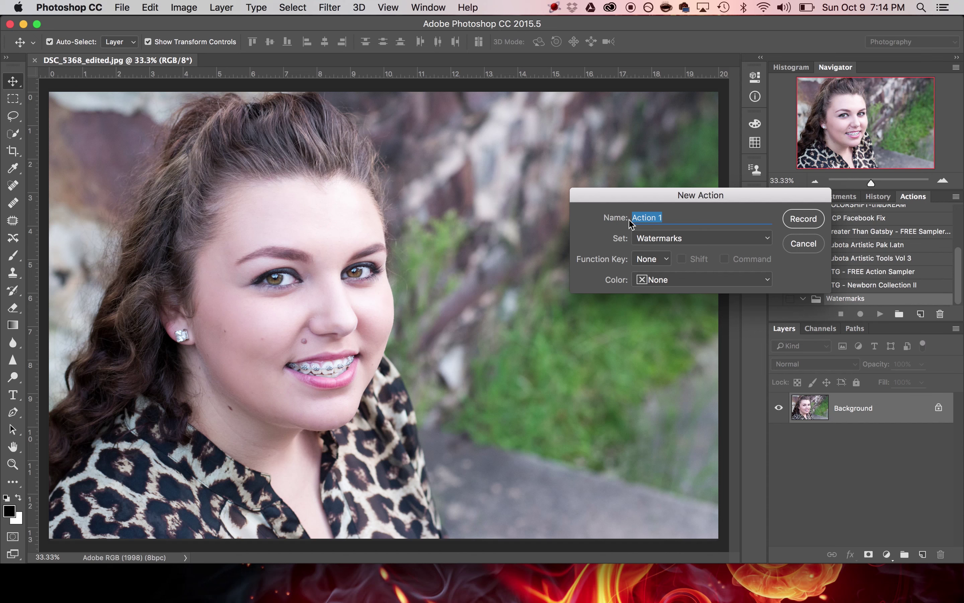
{"action": "type", "text": "Angela Wiser Logo"}
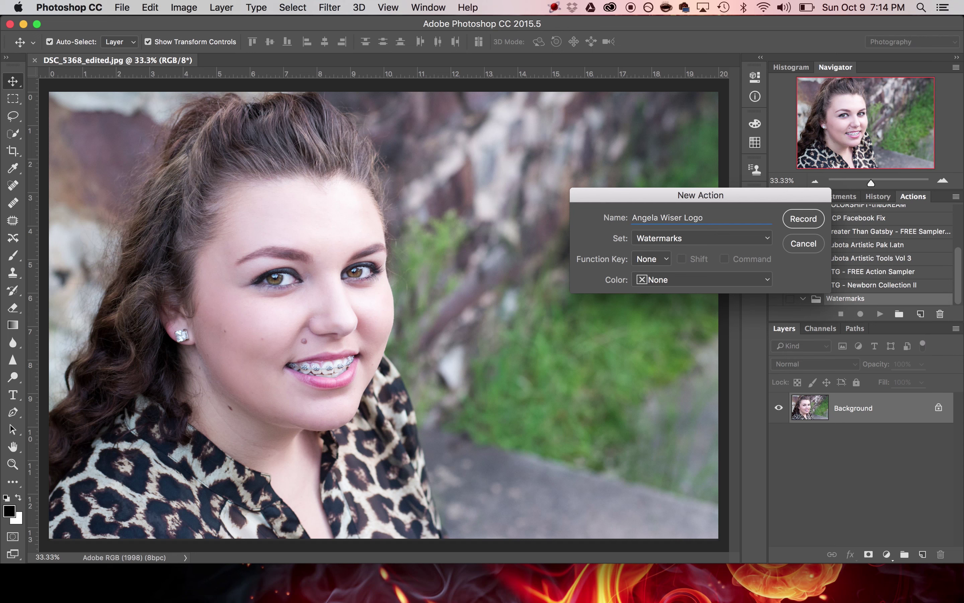
{"action": "left_click", "coordinate": [801, 220]}
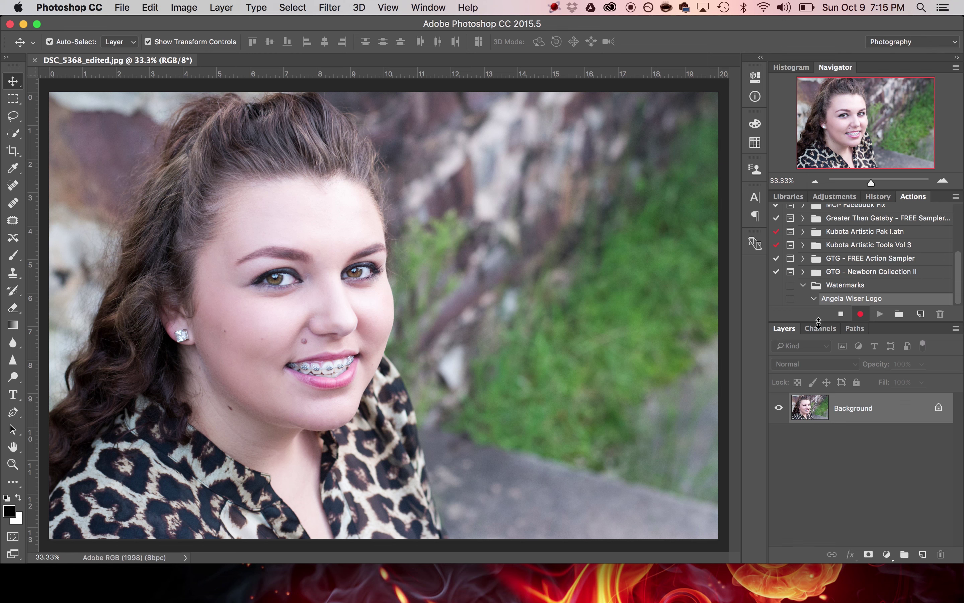
- Place Embedded the logo box PSD from the Pictures folder onto the portrait
{"action": "left_click", "coordinate": [122, 7]}
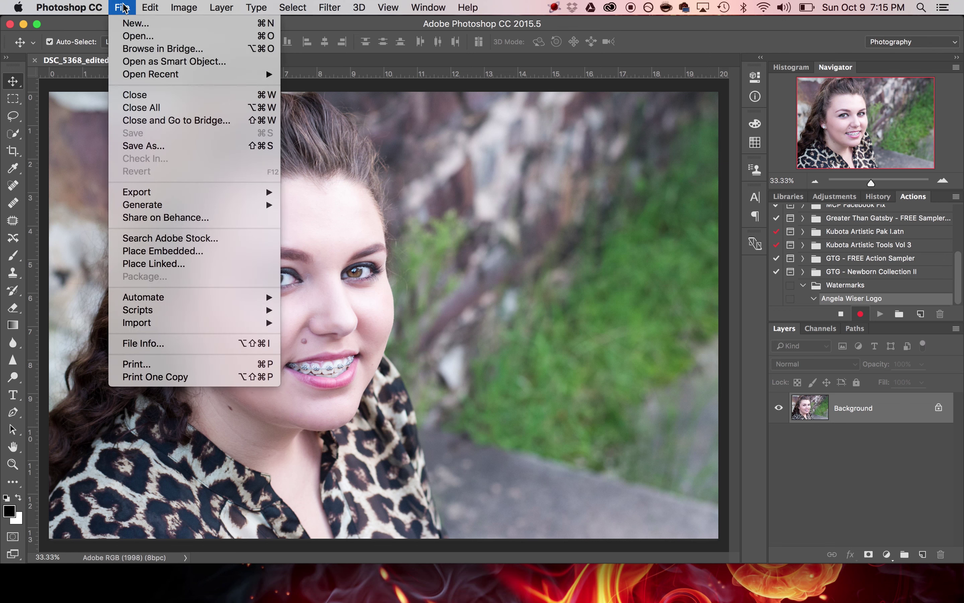
{"action": "left_click", "coordinate": [193, 254]}
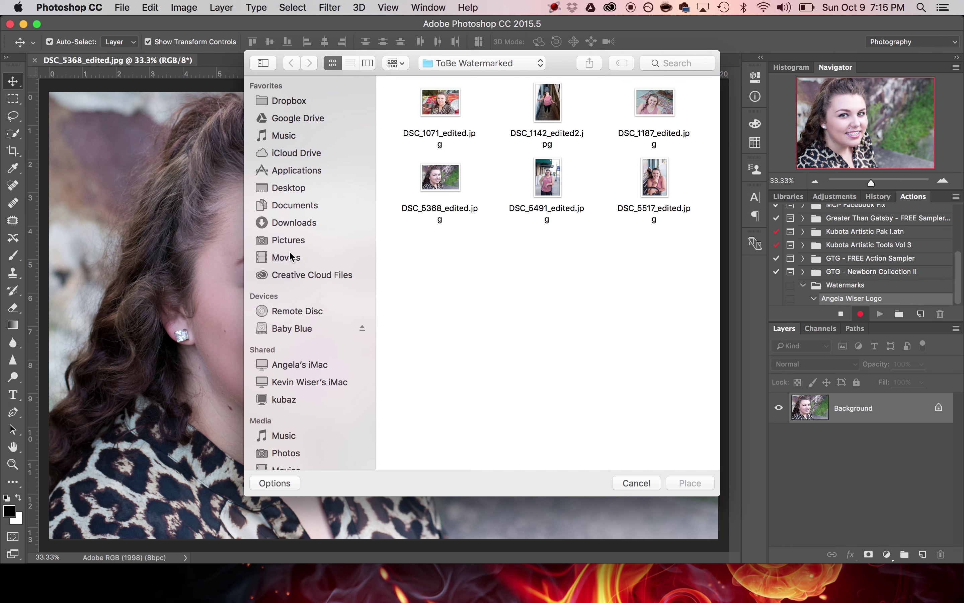
{"action": "left_click", "coordinate": [291, 241]}
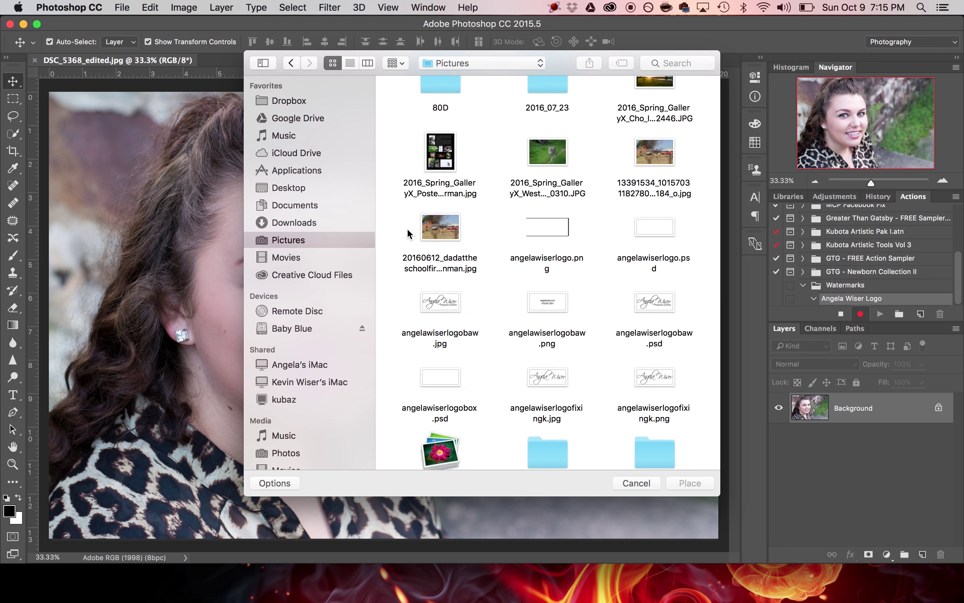
{"action": "double_click", "coordinate": [446, 375]}
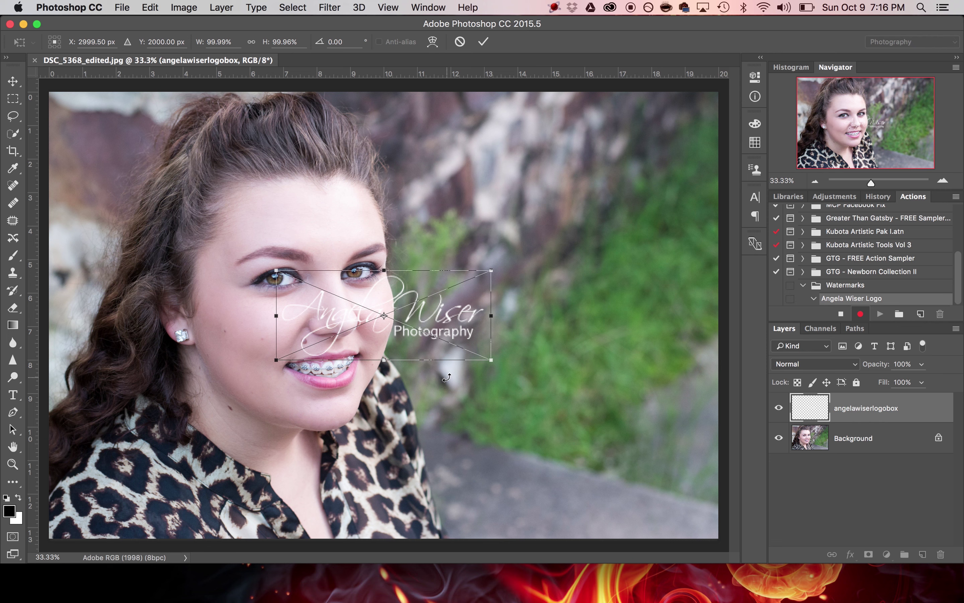
- Commit the placed logo and drag it to the portrait's bottom-right corner
{"action": "left_click", "coordinate": [484, 42]}
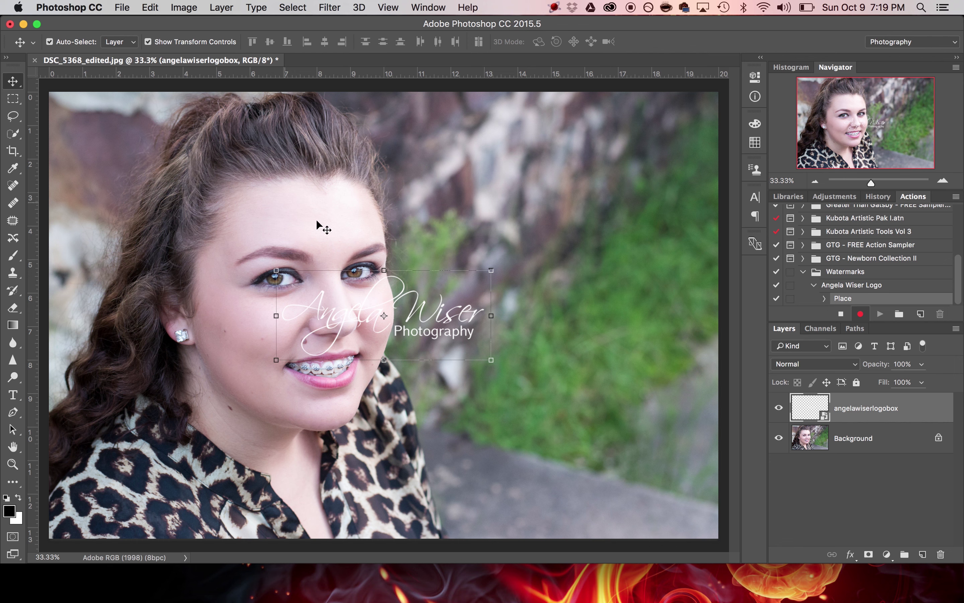
{"action": "left_click_drag", "start_coordinate": [437, 308], "coordinate": [658, 472]}
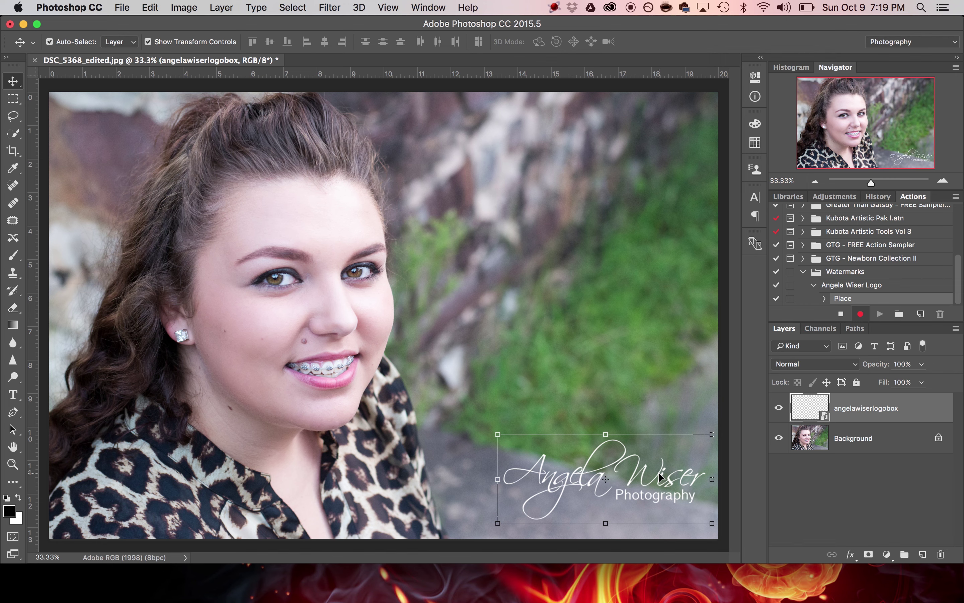
{"action": "left_click", "coordinate": [122, 7]}
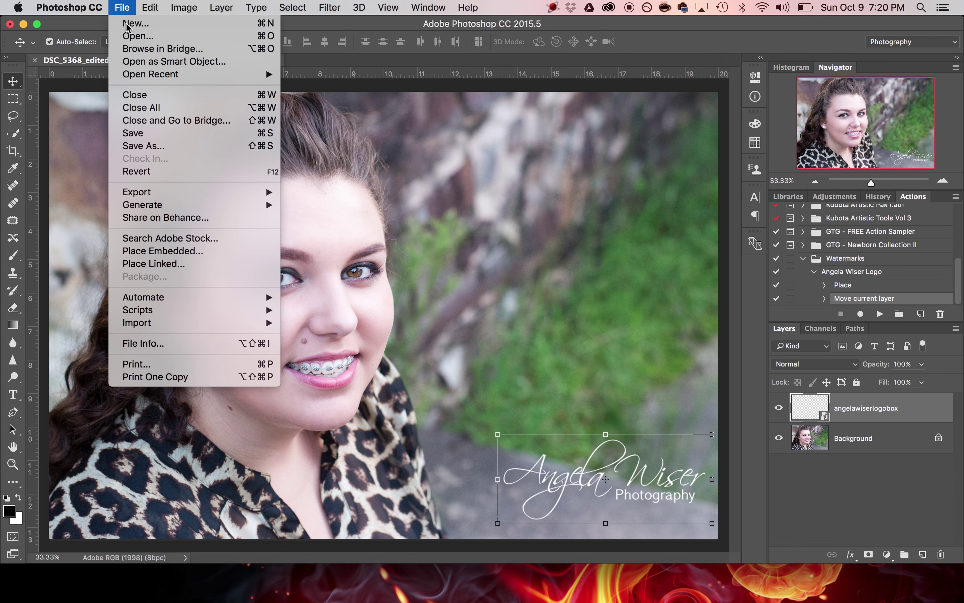
- Launch the Image Processor from File > Scripts
{"action": "mouse_move", "coordinate": [147, 313]}
{"action": "left_click", "coordinate": [301, 312]}
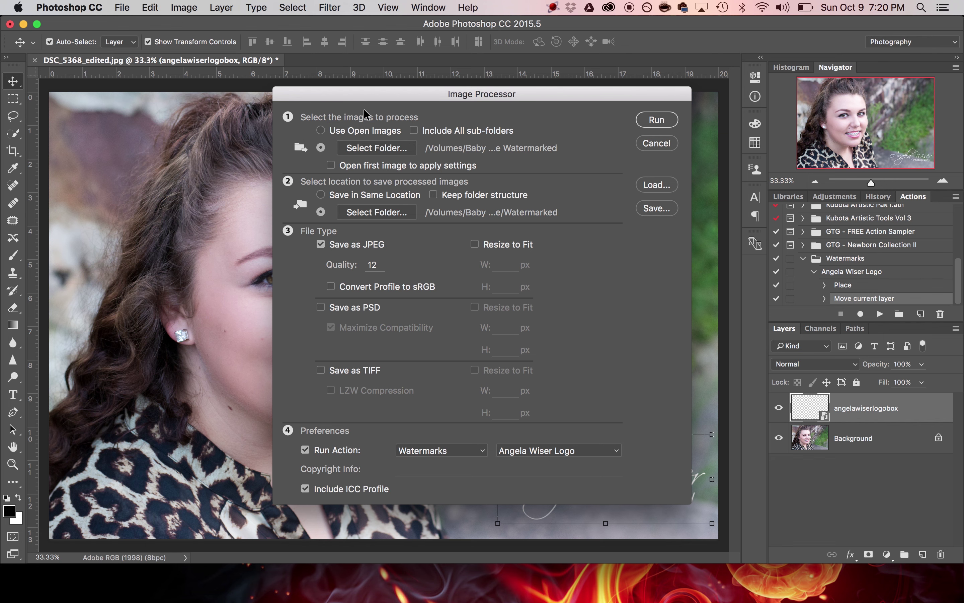
- Set ToBe Watermarked as source and Watermarked as destination, then run the Image Processor
{"action": "left_click", "coordinate": [366, 149]}
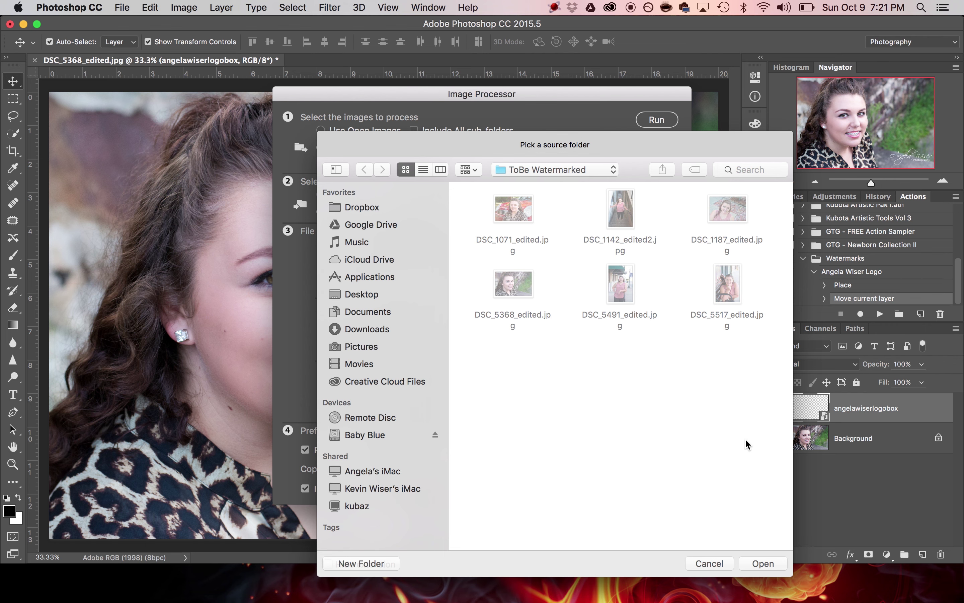
{"action": "left_click", "coordinate": [773, 563]}
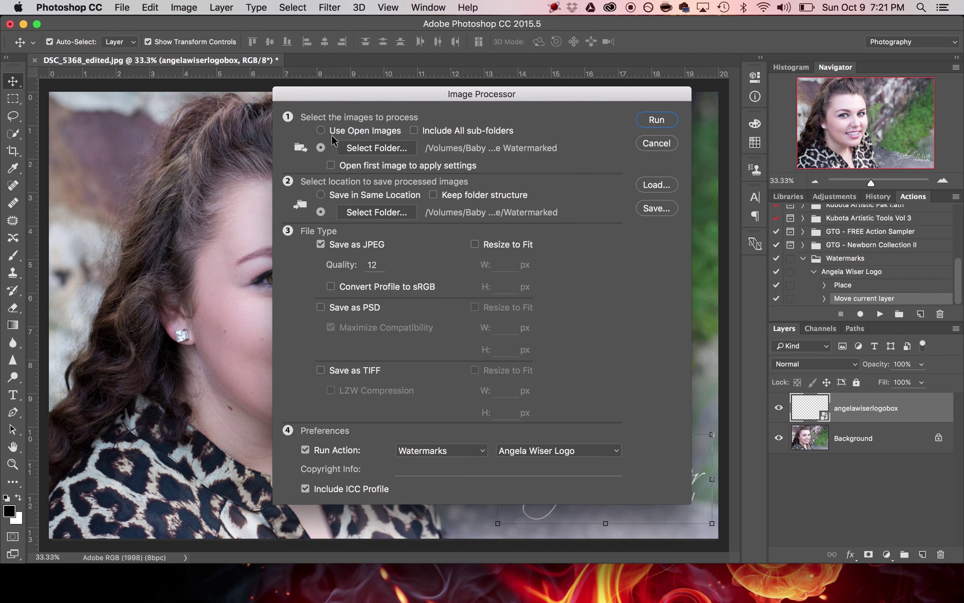
{"action": "left_click", "coordinate": [384, 209]}
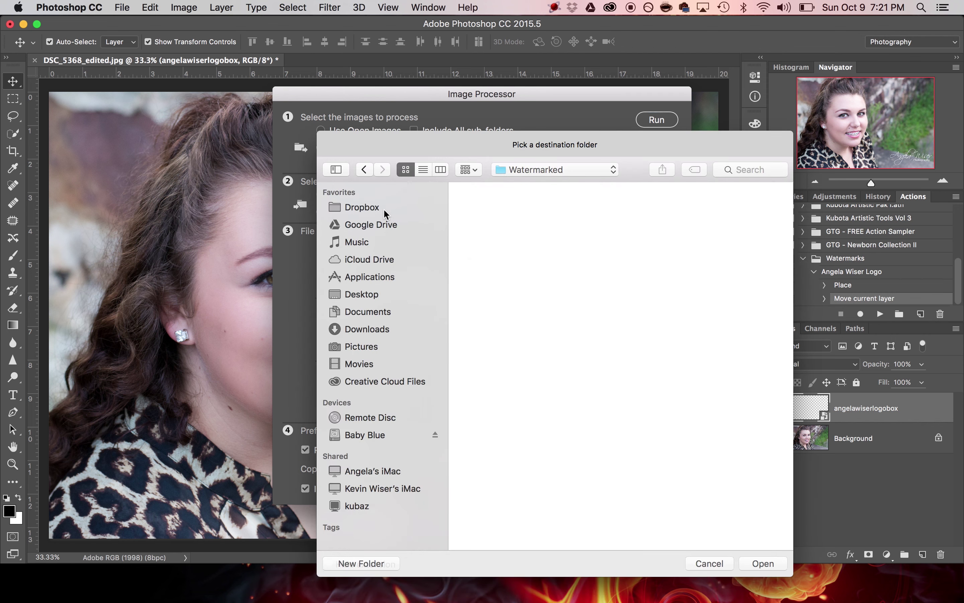
{"action": "left_click", "coordinate": [537, 174]}
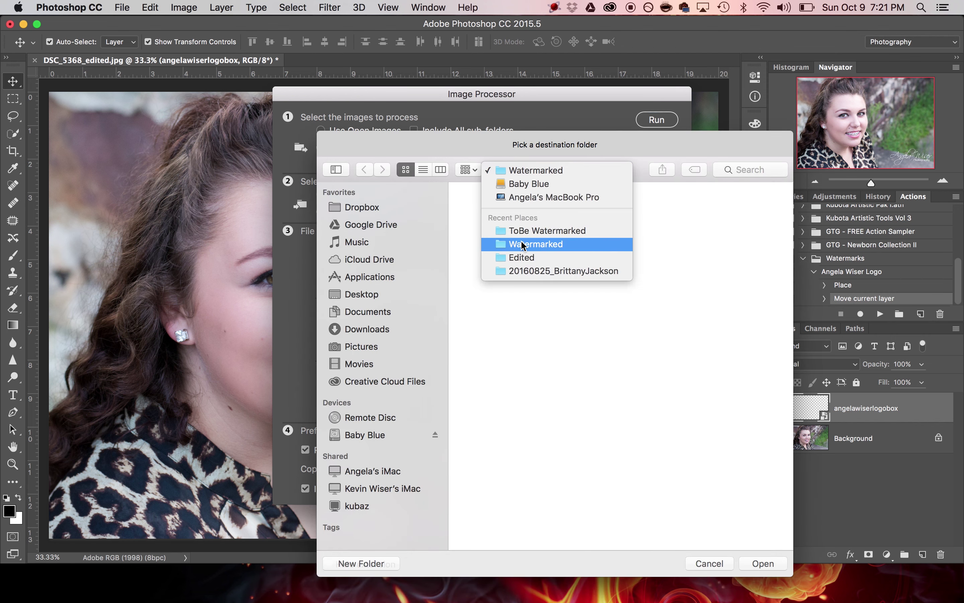
{"action": "left_click", "coordinate": [557, 245]}
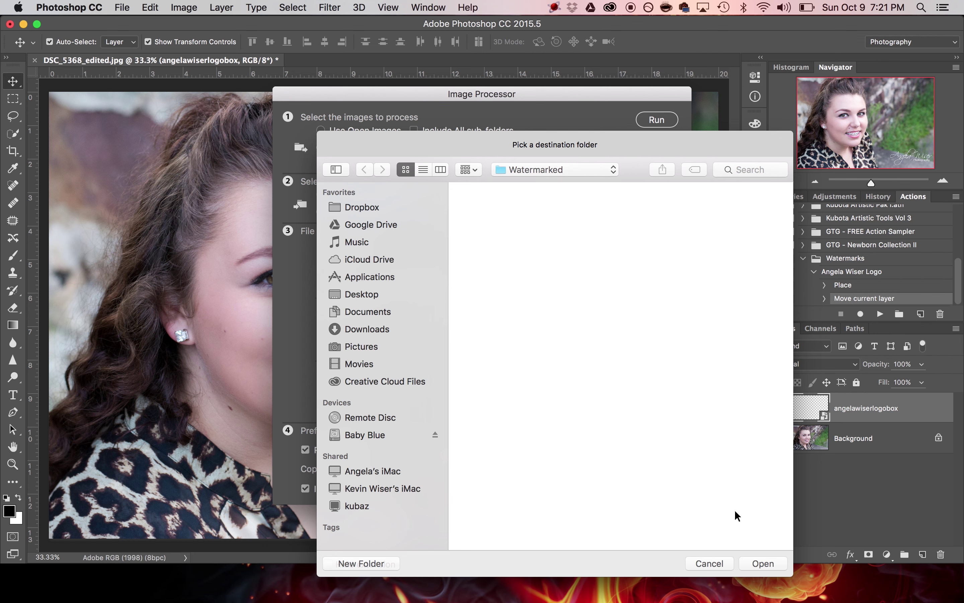
{"action": "left_click", "coordinate": [763, 563]}
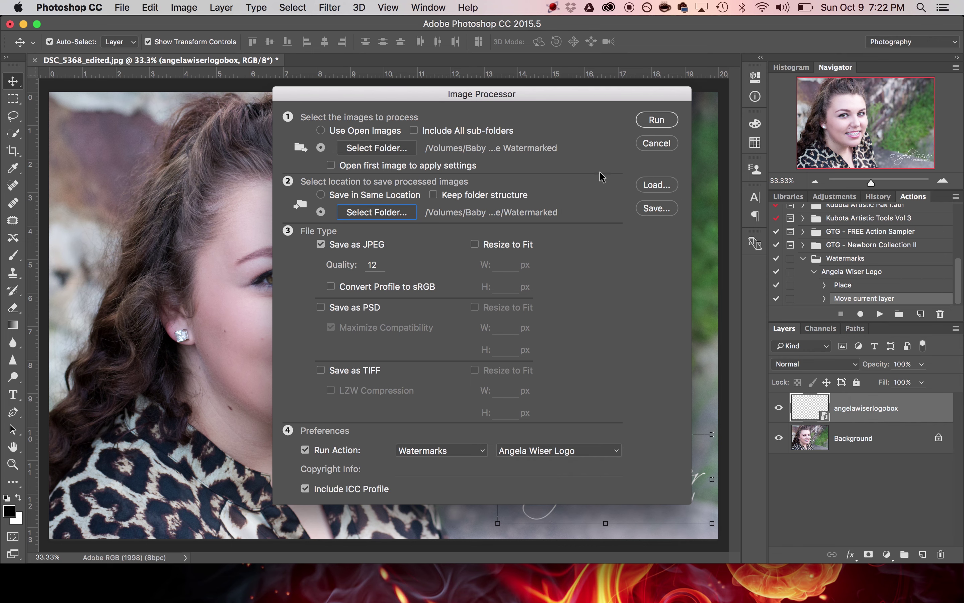
{"action": "left_click", "coordinate": [657, 120]}
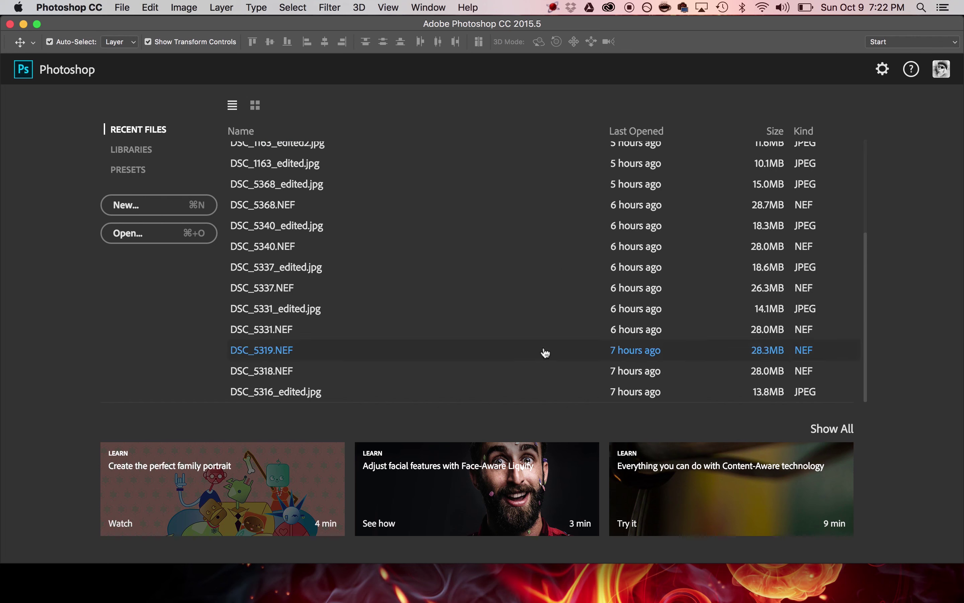
- In Finder, open the JPEG subfolder inside the Watermarked folder on Baby Blue
{"action": "mouse_move", "coordinate": [20, 600]}
{"action": "left_click", "coordinate": [55, 577]}
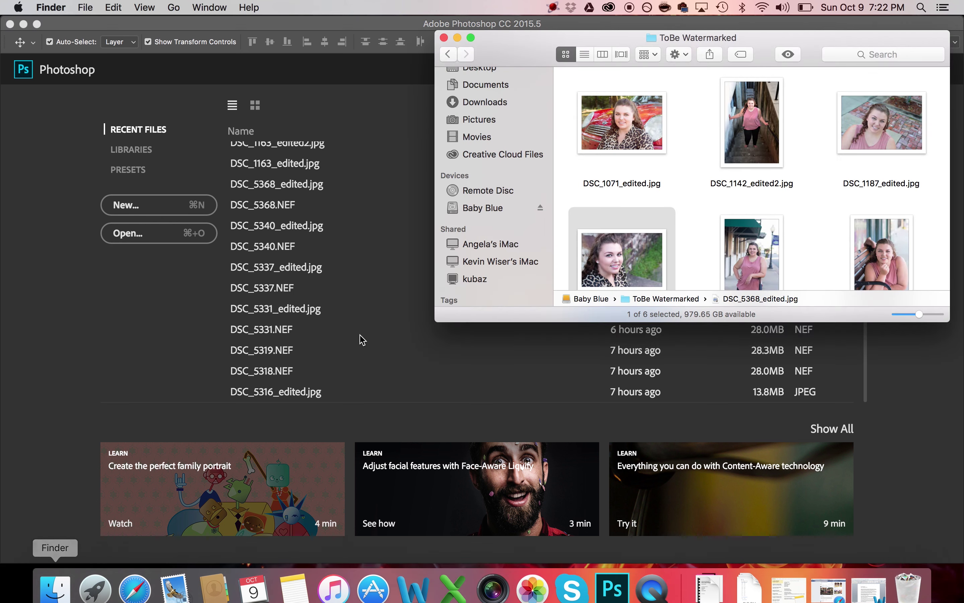
{"action": "left_click", "coordinate": [449, 56]}
{"action": "double_click", "coordinate": [756, 153]}
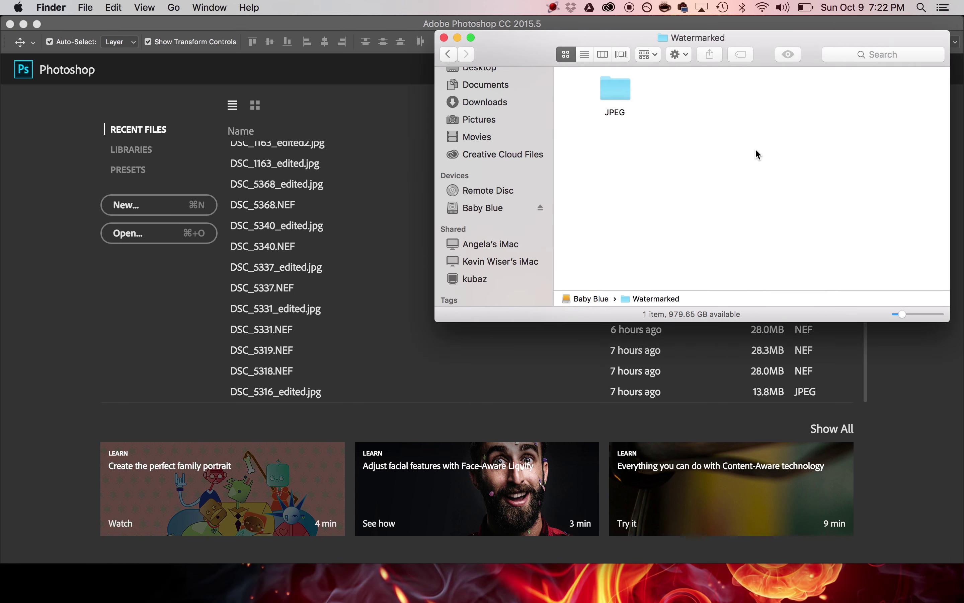
{"action": "left_click", "coordinate": [616, 92]}
{"action": "double_click", "coordinate": [617, 92]}
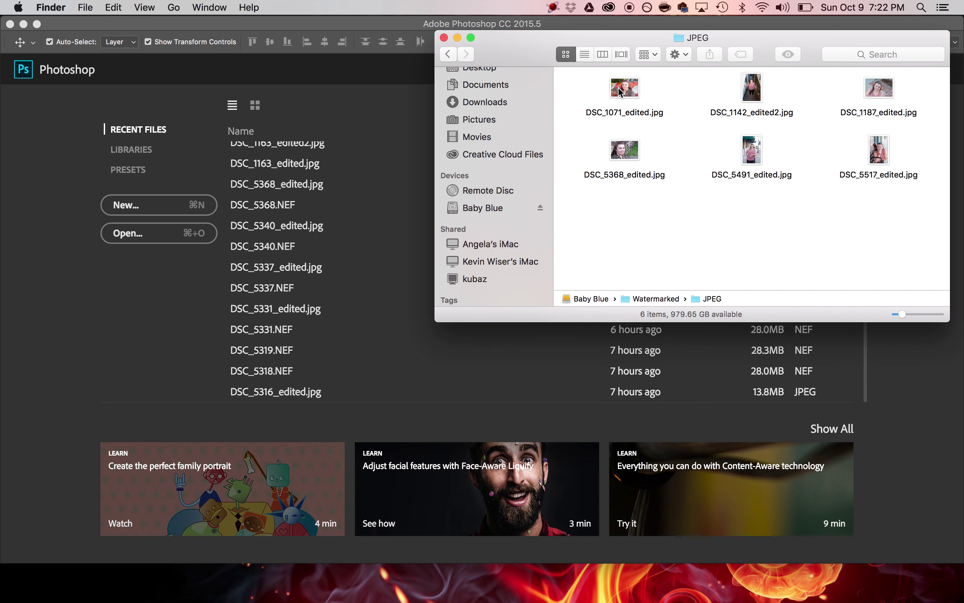
- Quick Look DSC_1071_edited.jpg and DSC_1142_edited2.jpg to check the watermark, then close the preview
{"action": "left_click", "coordinate": [623, 92]}
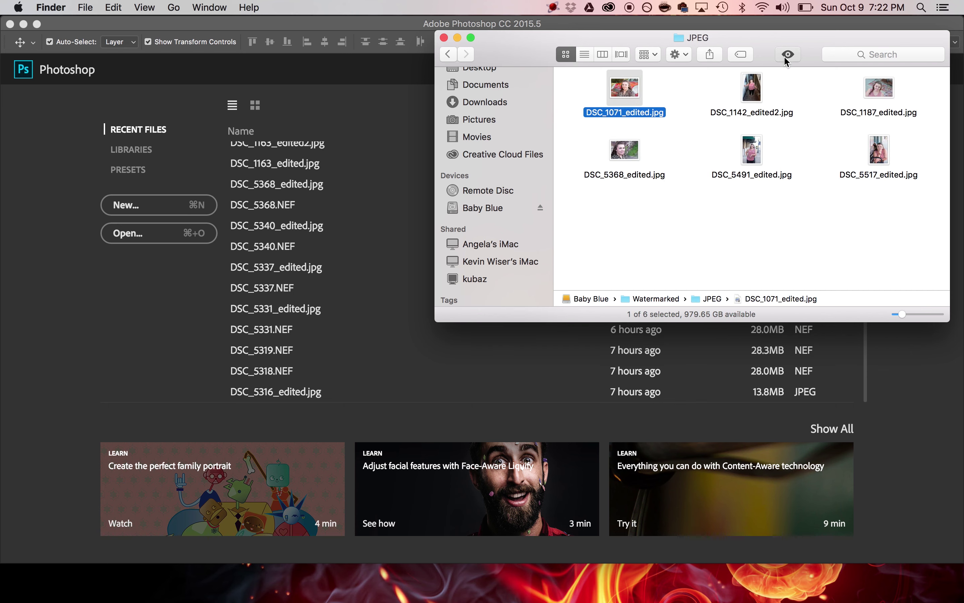
{"action": "left_click", "coordinate": [787, 54]}
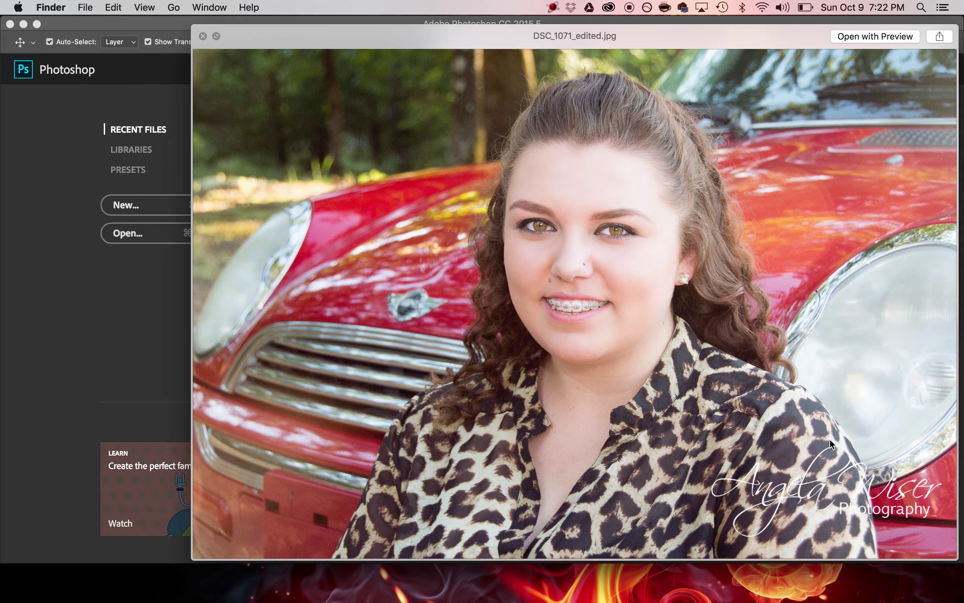
{"action": "key", "text": "Right"}
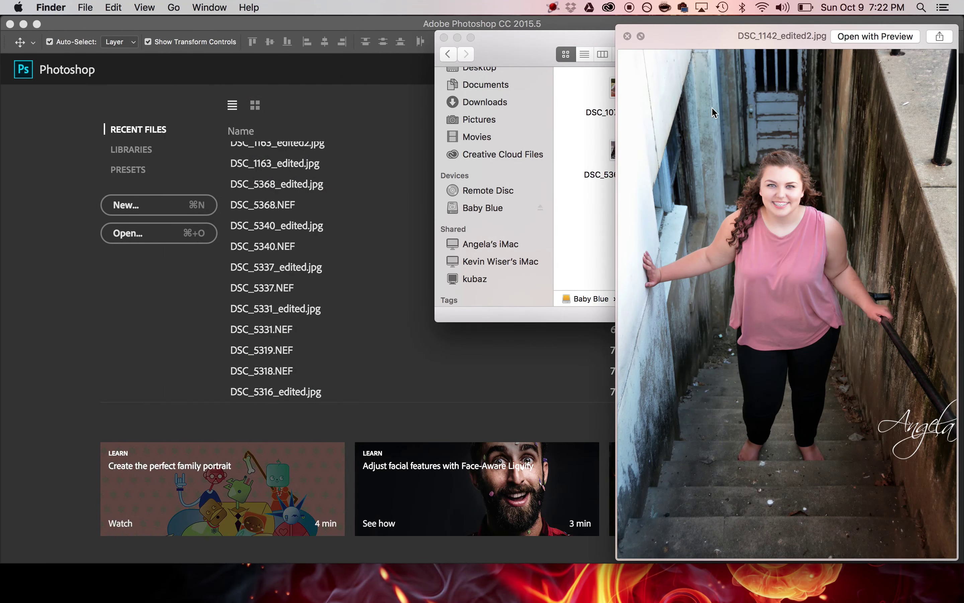
{"action": "left_click_drag", "start_coordinate": [689, 33], "coordinate": [586, 26]}
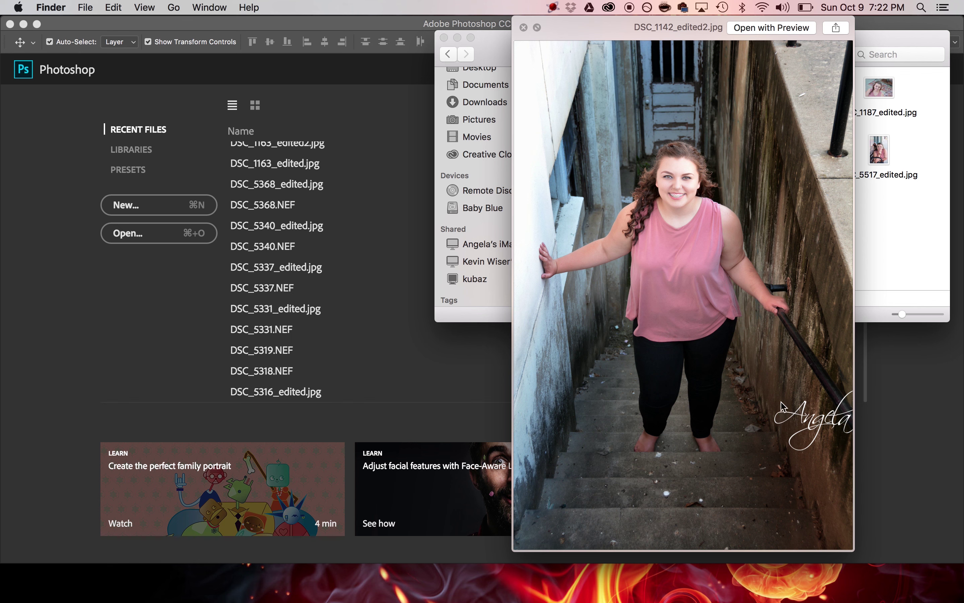
{"action": "left_click", "coordinate": [524, 27]}
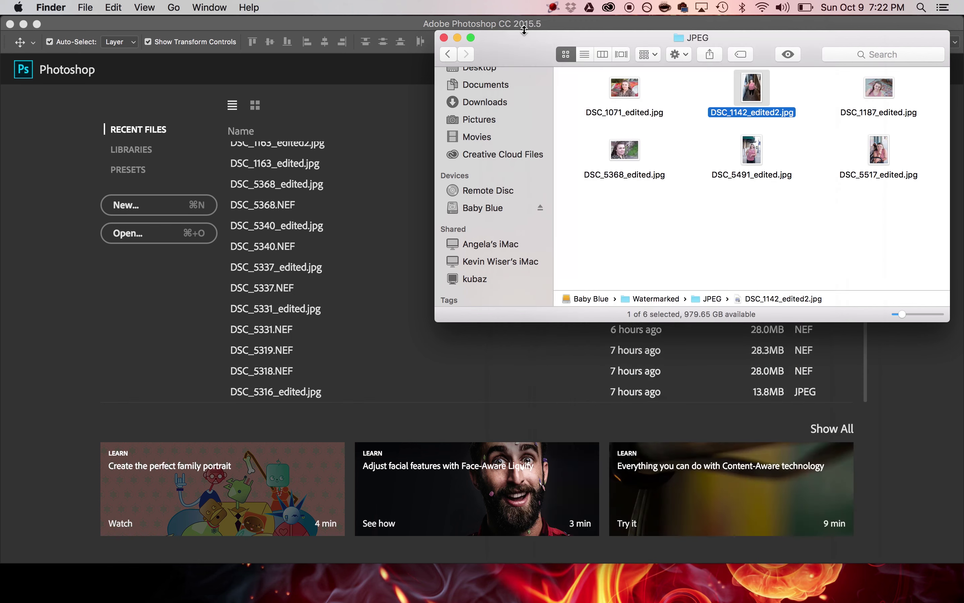
- Go back to the ToBe Watermarked folder and bring up Open With for DSC_5368_edited.jpg
{"action": "left_click", "coordinate": [449, 56]}
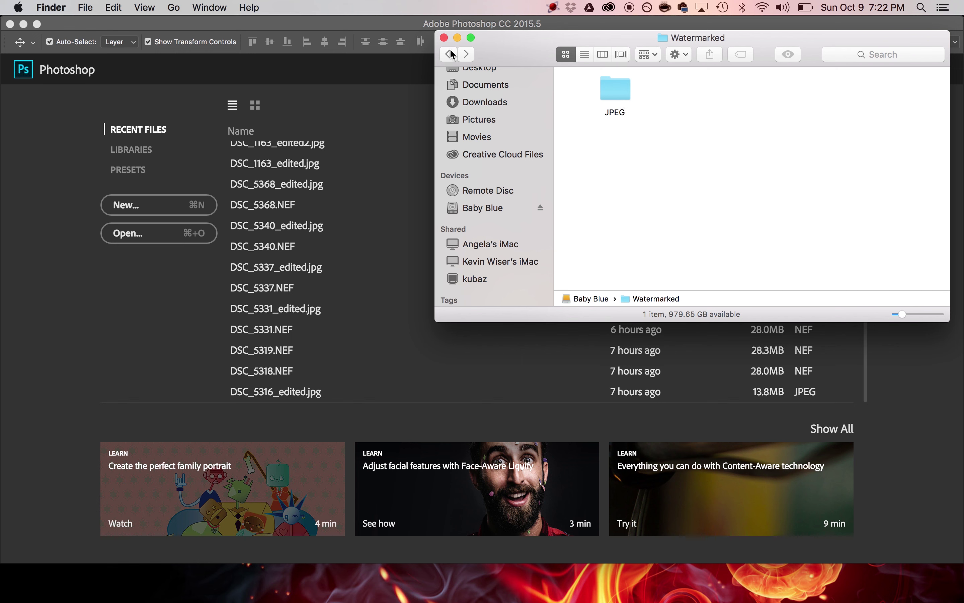
{"action": "left_click", "coordinate": [451, 54]}
{"action": "double_click", "coordinate": [634, 149]}
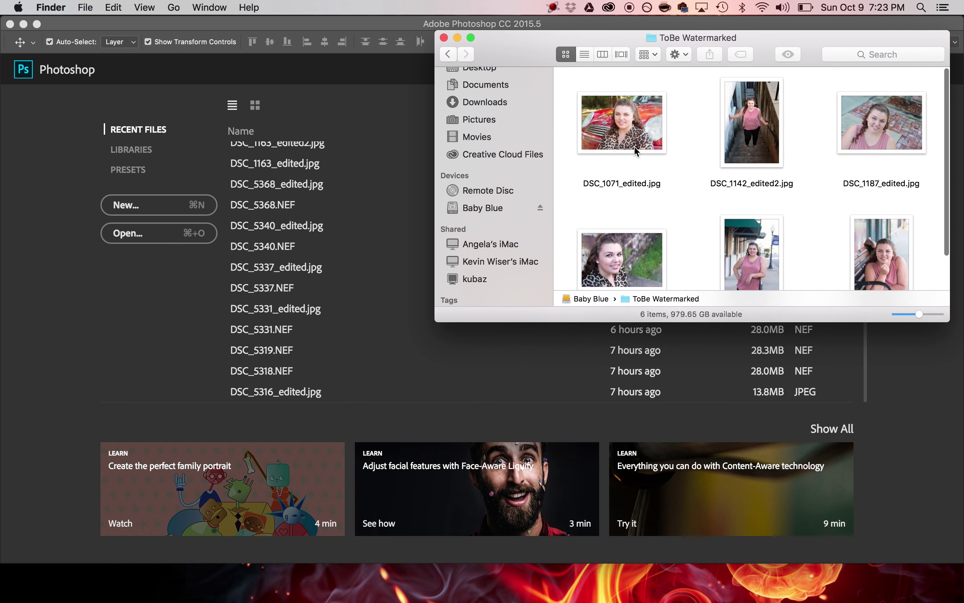
{"action": "left_click", "coordinate": [621, 253]}
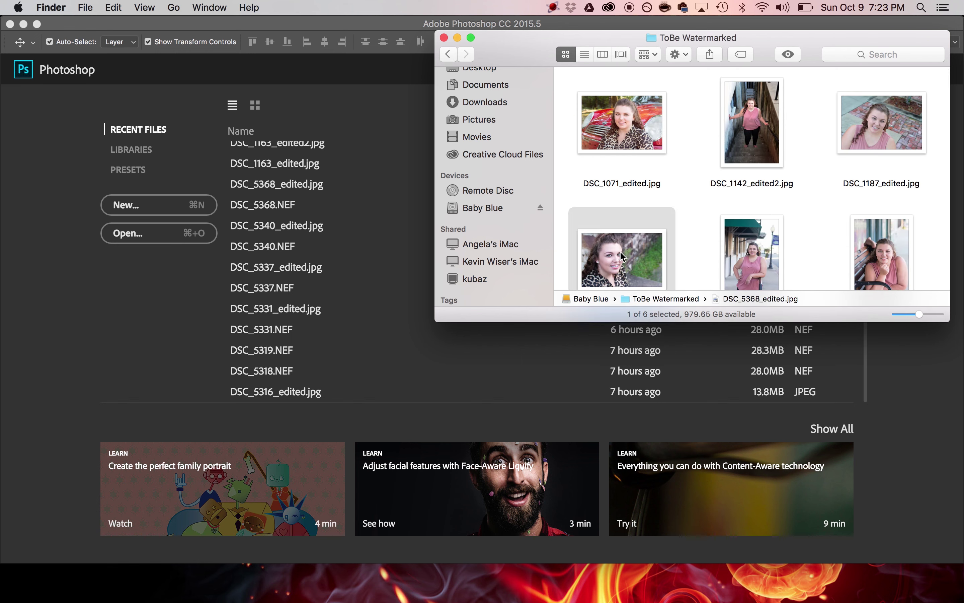
{"action": "right_click", "coordinate": [620, 250]}
- Open DSC_5368_edited.jpg in Photoshop and delete the old Angela Wiser Logo action from Watermarks
{"action": "mouse_move", "coordinate": [637, 271]}
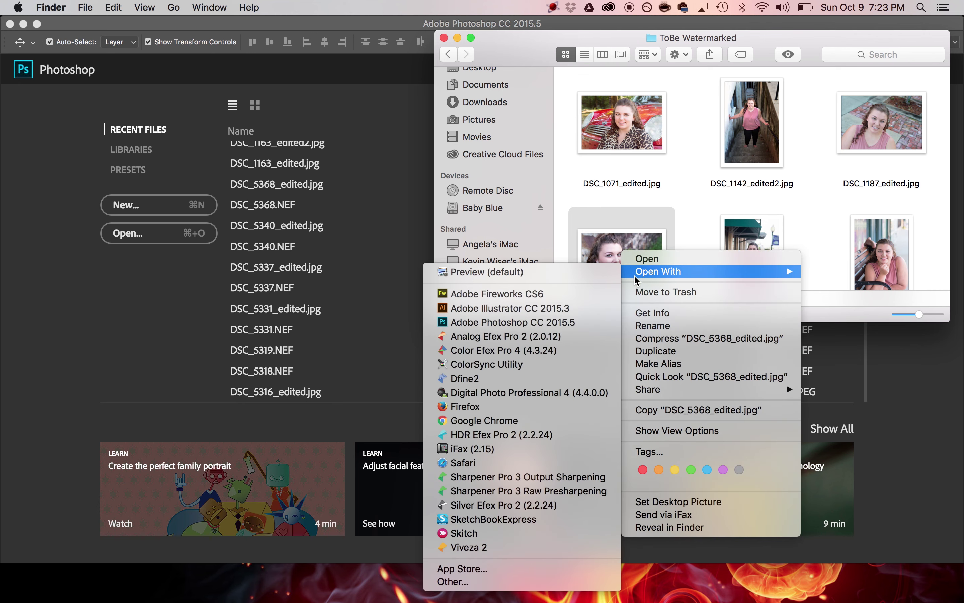
{"action": "left_click", "coordinate": [559, 323]}
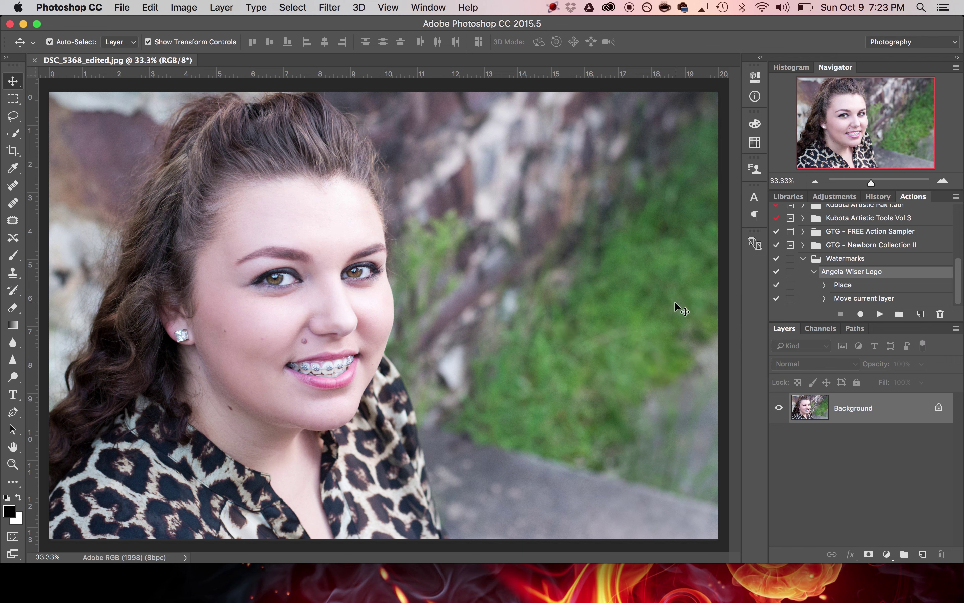
{"action": "left_click", "coordinate": [843, 259]}
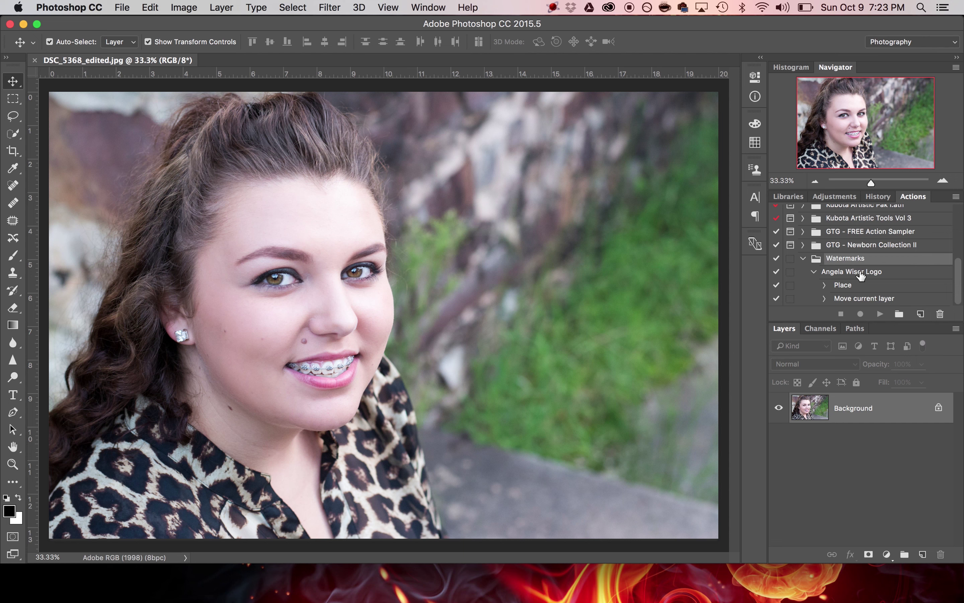
{"action": "left_click", "coordinate": [860, 272]}
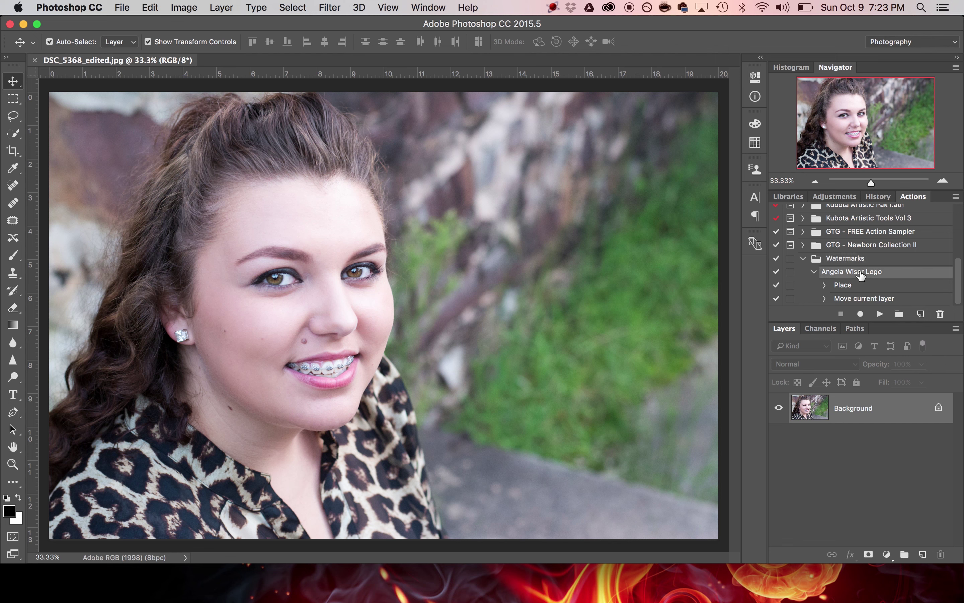
{"action": "left_click_drag", "start_coordinate": [860, 275], "coordinate": [940, 317]}
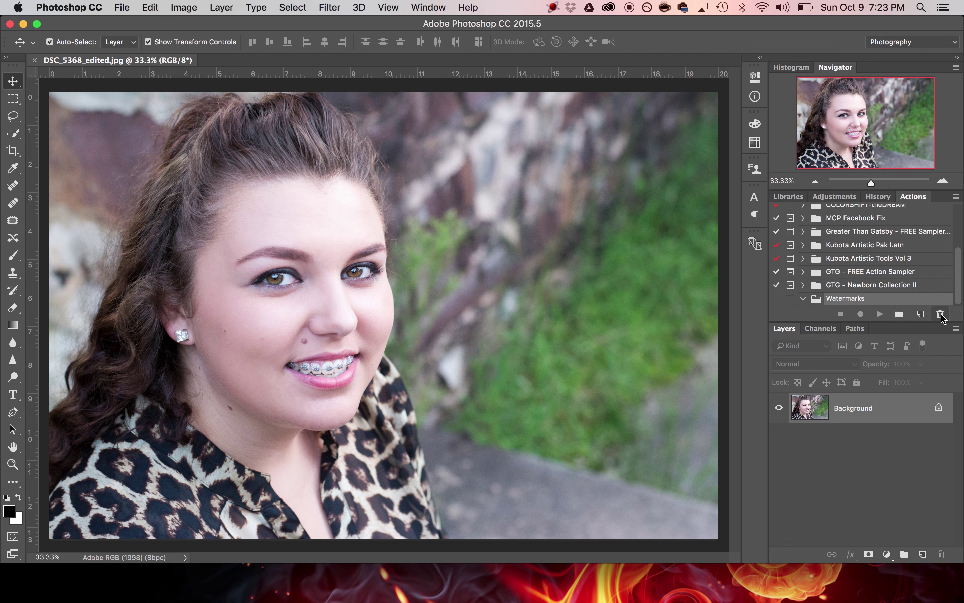
- Create a new Watermarks action named 'Angela Wiser Logo' and start recording it
{"action": "left_click", "coordinate": [920, 314]}
{"action": "type", "text": "An"}
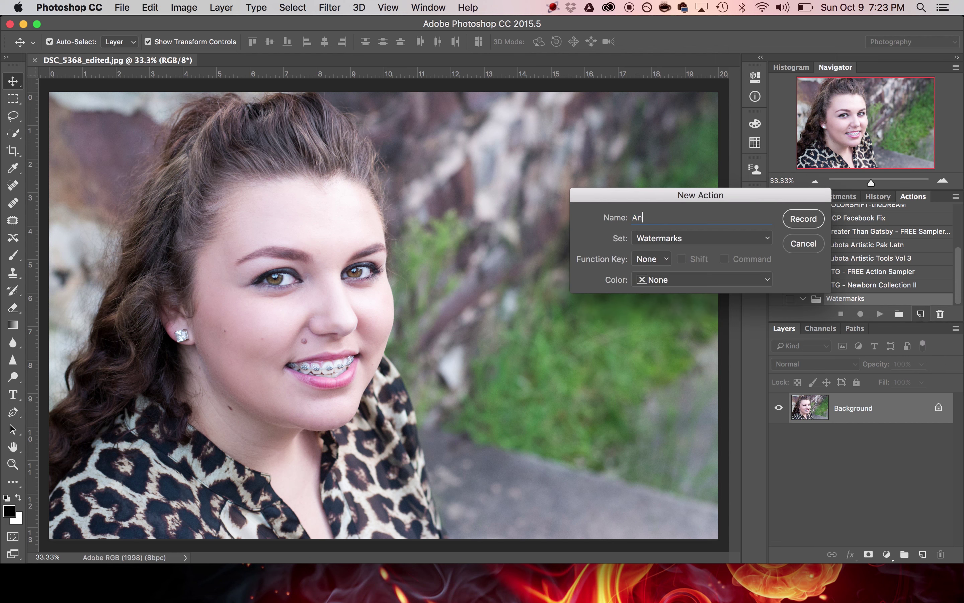
{"action": "type", "text": "gela Wiser Logo"}
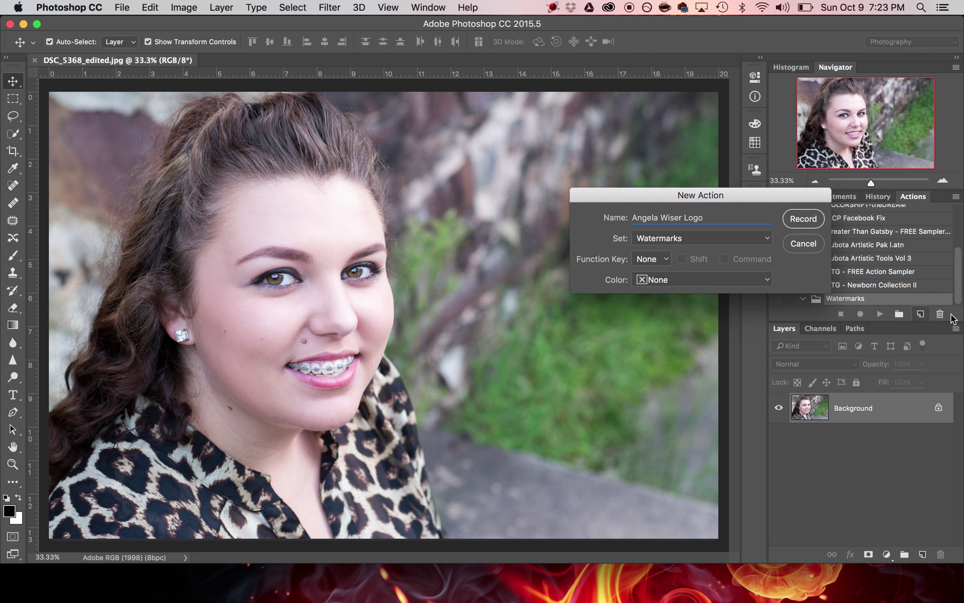
{"action": "left_click", "coordinate": [810, 226]}
- Place angelawiserlogobox.psd as an embedded layer over the portrait and commit it
{"action": "left_click", "coordinate": [122, 7]}
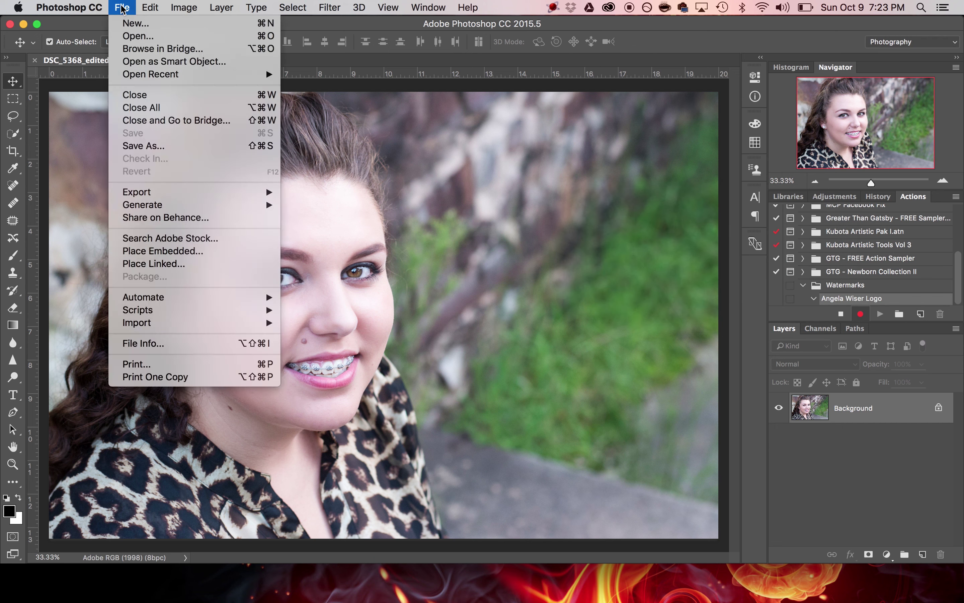
{"action": "left_click", "coordinate": [140, 251]}
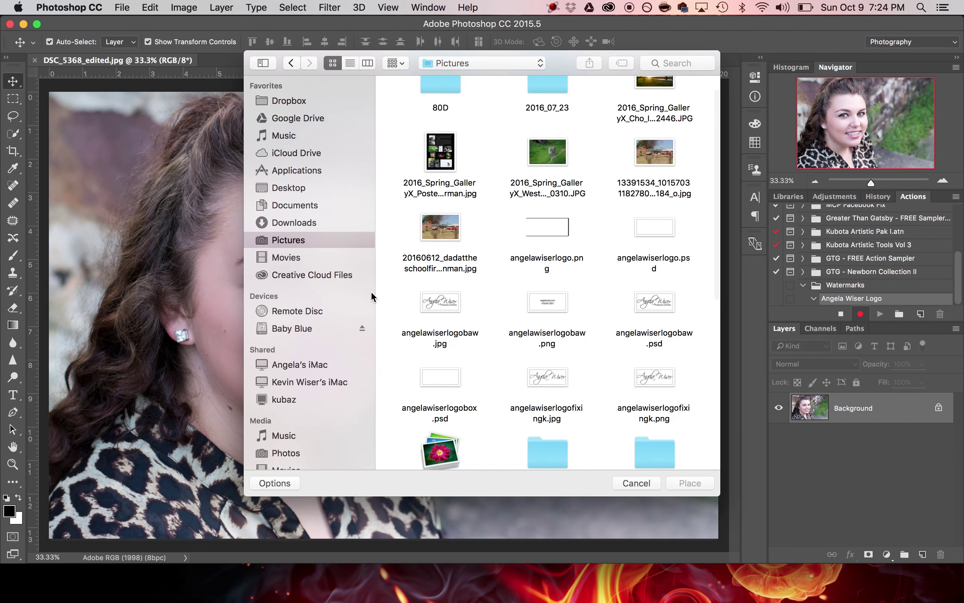
{"action": "double_click", "coordinate": [430, 375]}
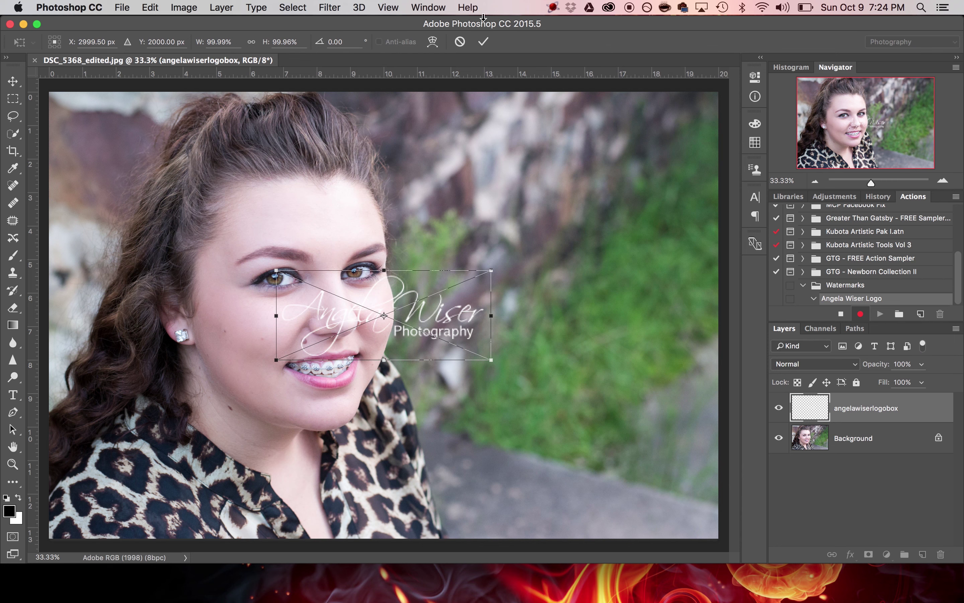
{"action": "left_click", "coordinate": [484, 42]}
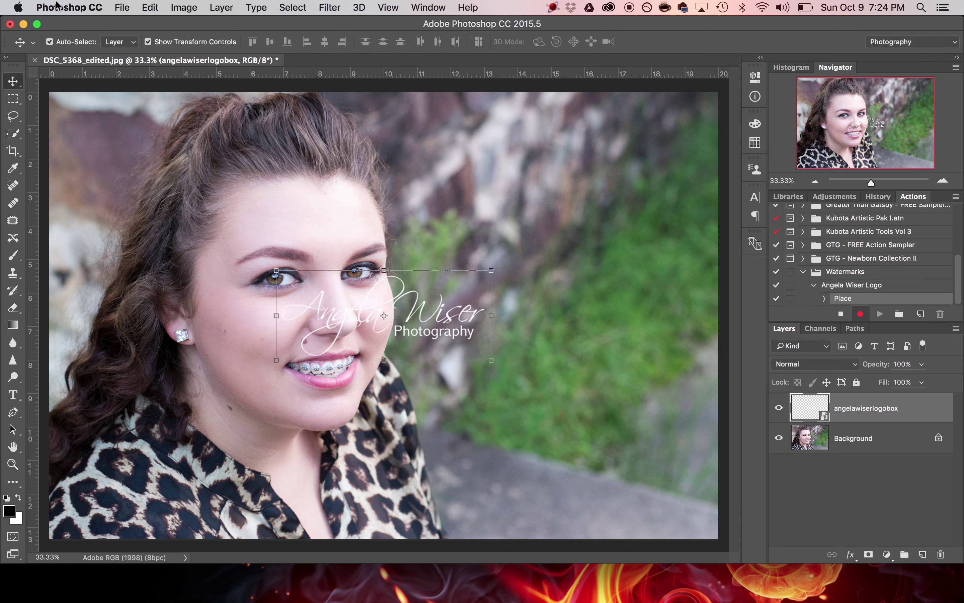
- Select all, align the logo to the bottom and right edges, and stop recording
{"action": "left_click", "coordinate": [300, 10]}
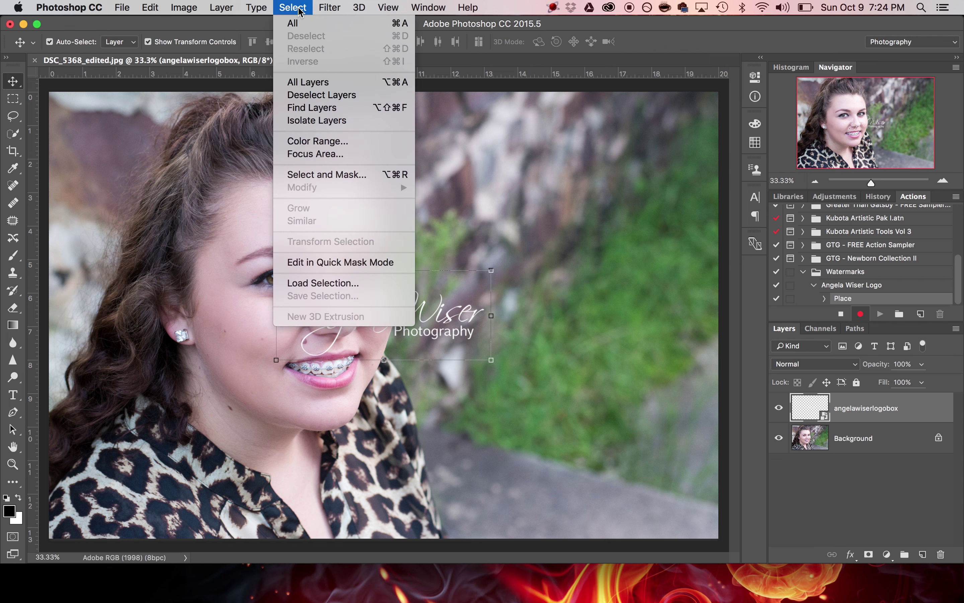
{"action": "left_click", "coordinate": [295, 23]}
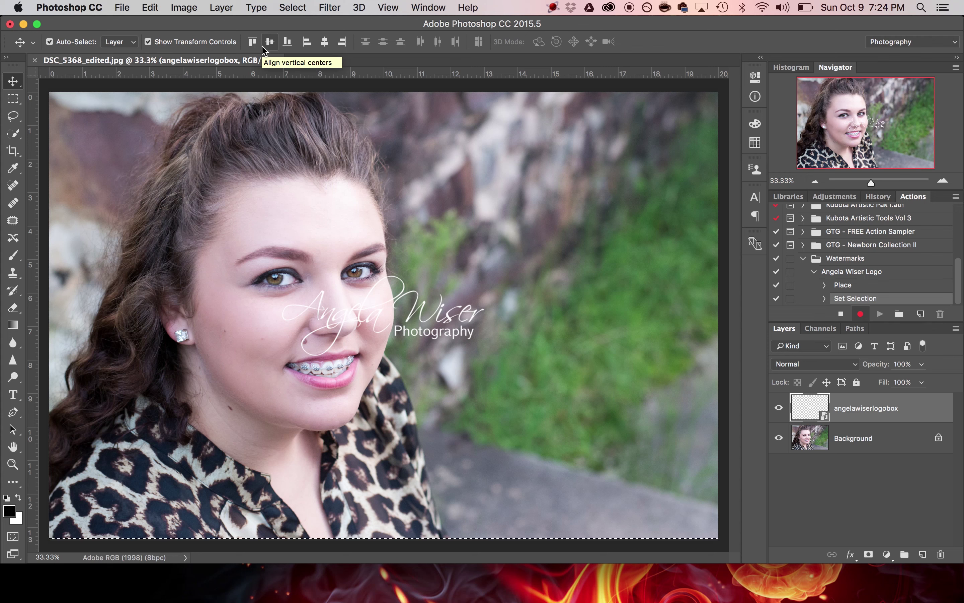
{"action": "left_click", "coordinate": [287, 42]}
{"action": "left_click", "coordinate": [344, 47]}
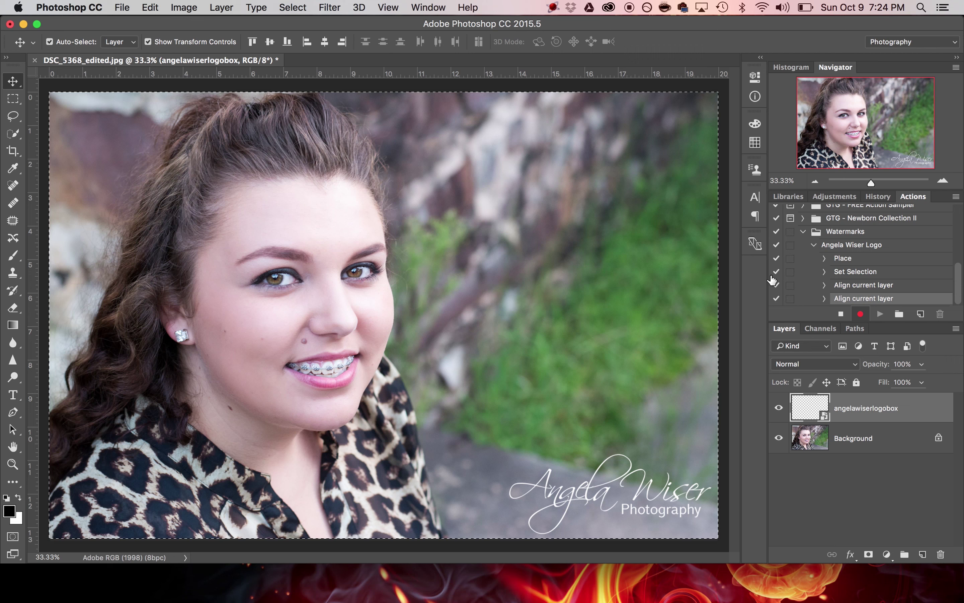
{"action": "left_click", "coordinate": [841, 314]}
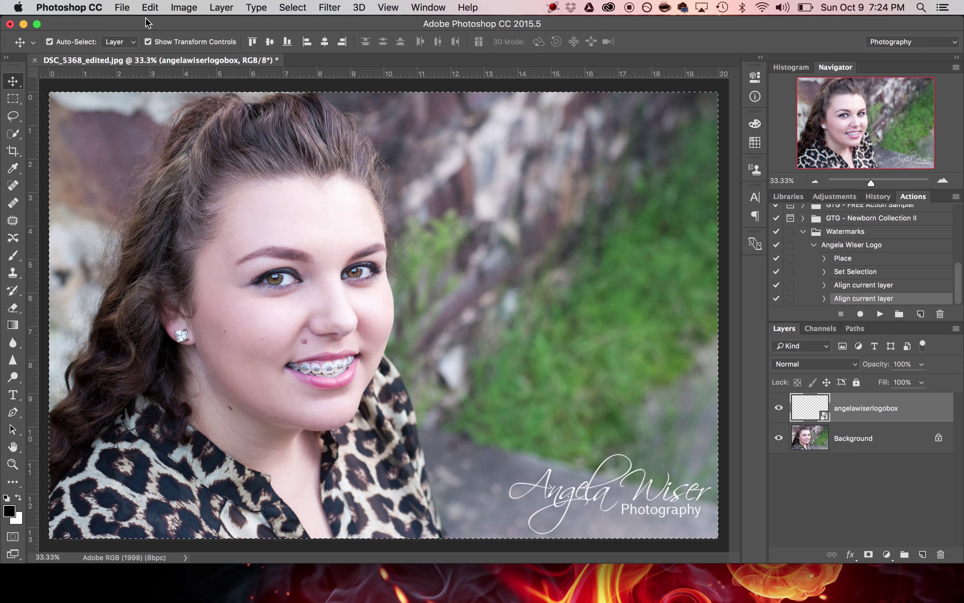
{"action": "left_click", "coordinate": [121, 7]}
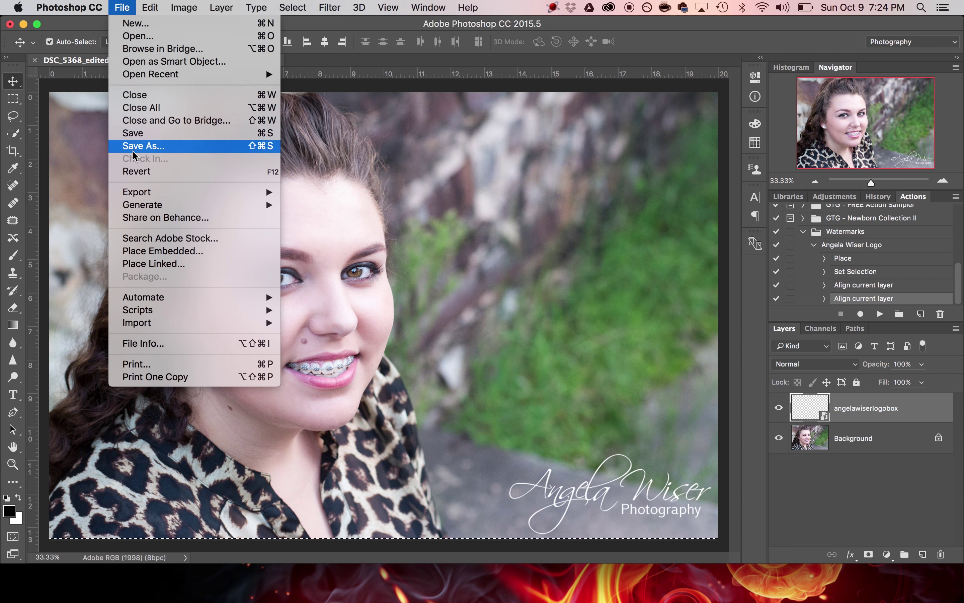
- Run Image Processor on the portraits, saving JPEGs to Watermarked with the Angela Wiser Logo action
{"action": "mouse_move", "coordinate": [143, 310]}
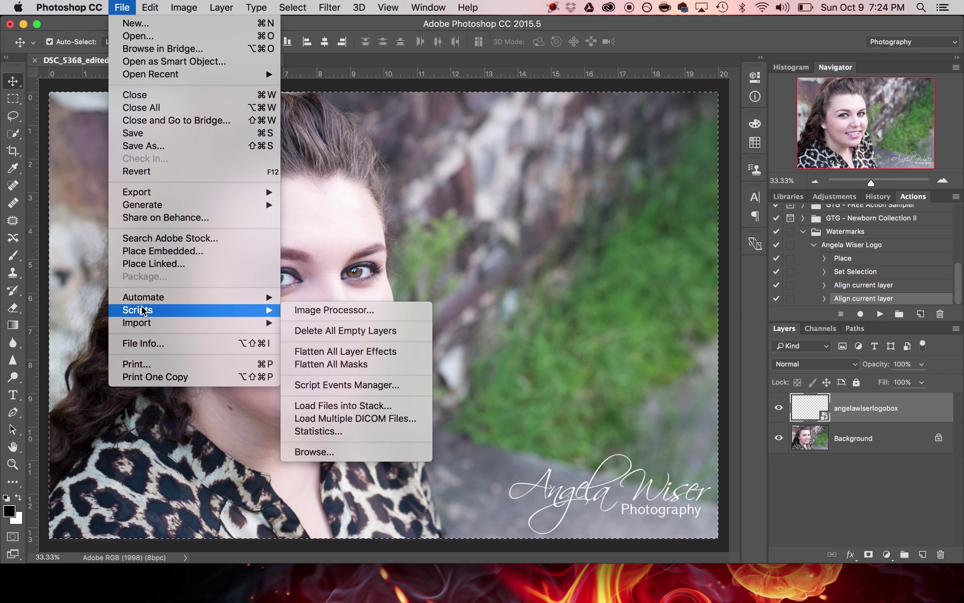
{"action": "left_click", "coordinate": [326, 314]}
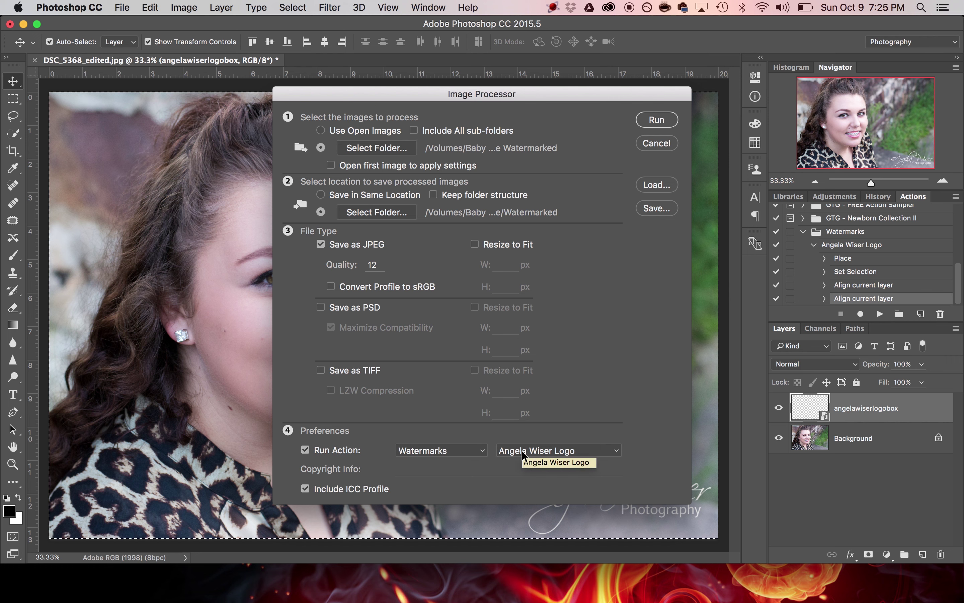
{"action": "left_click", "coordinate": [656, 120]}
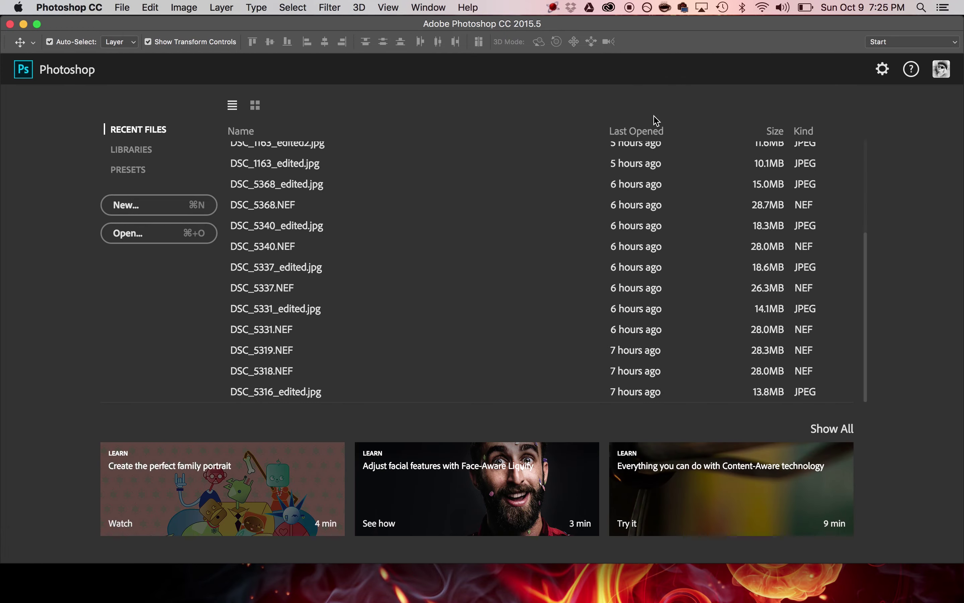
- In Finder, open Watermarked > JPEG and select DSC_1071_edited_1.jpg
{"action": "left_click", "coordinate": [55, 584]}
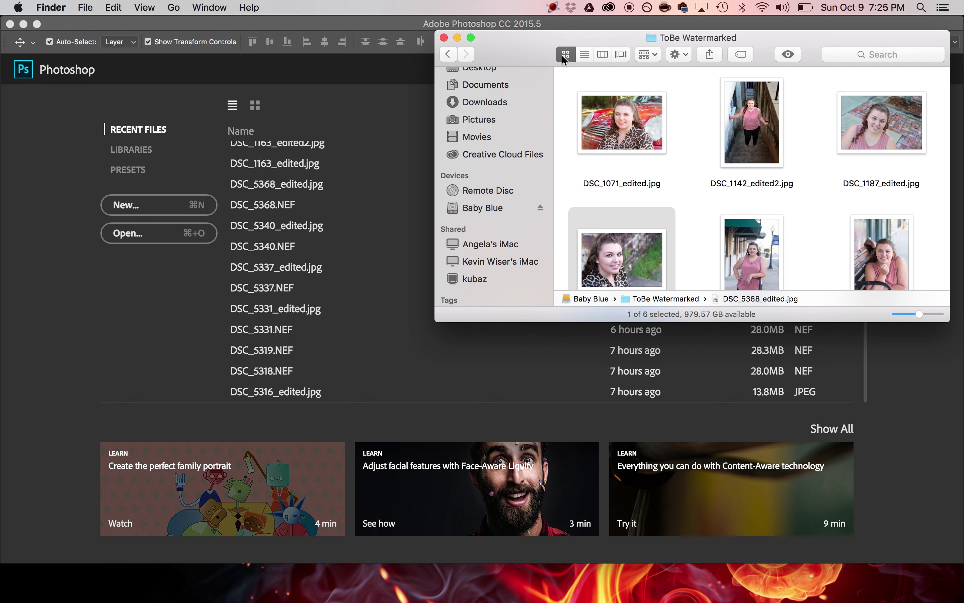
{"action": "left_click", "coordinate": [451, 56]}
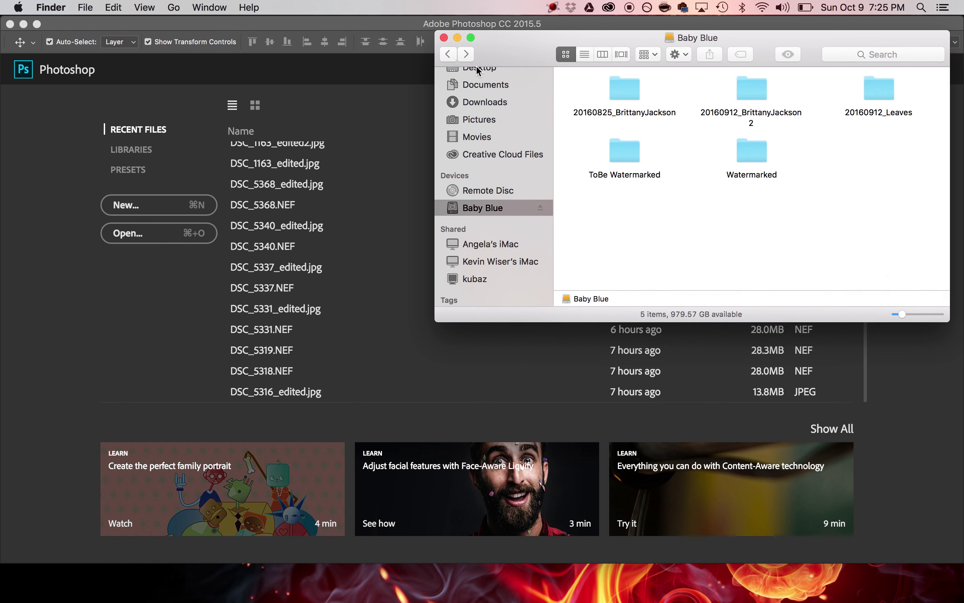
{"action": "double_click", "coordinate": [753, 151]}
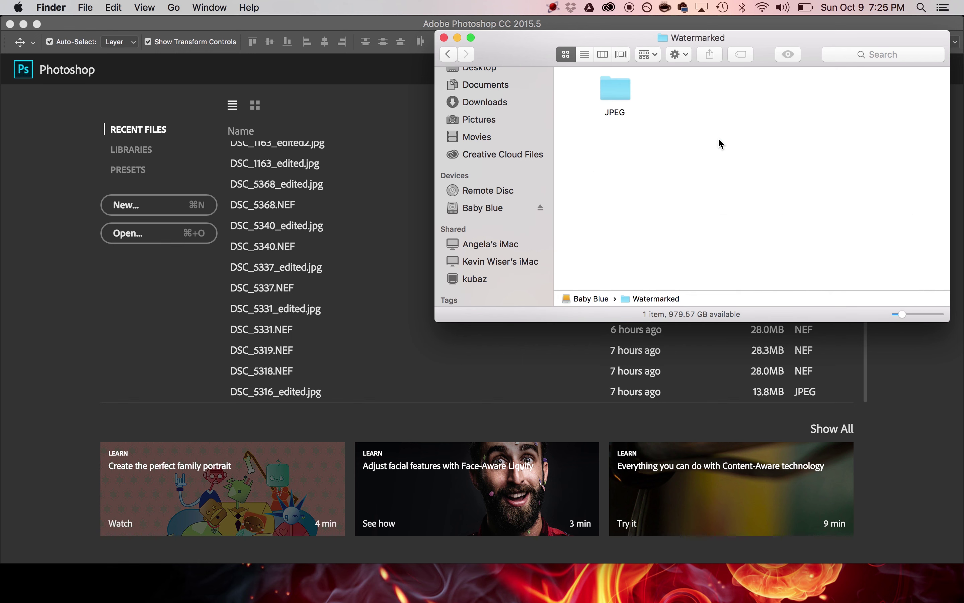
{"action": "double_click", "coordinate": [610, 89]}
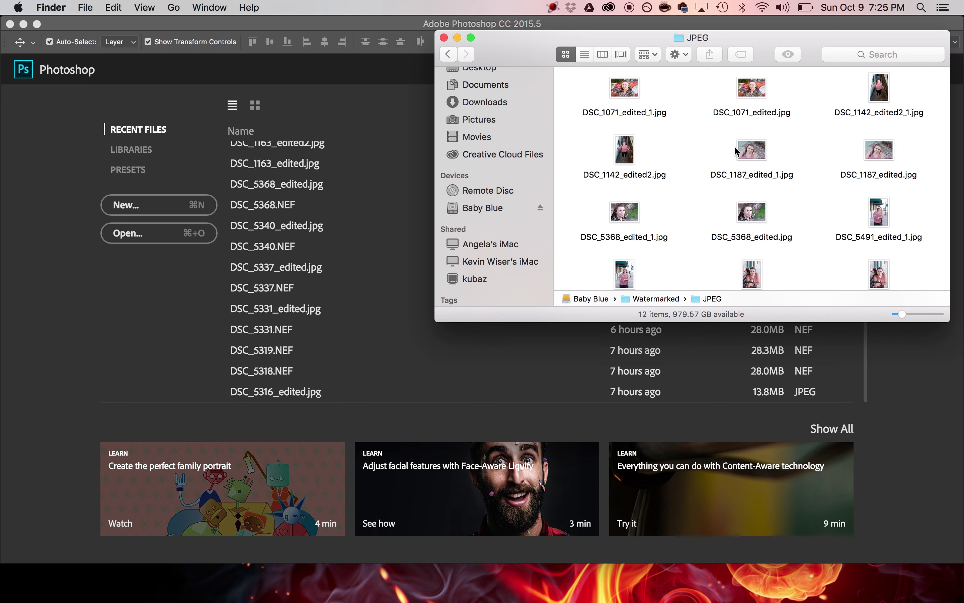
{"action": "left_click", "coordinate": [626, 92]}
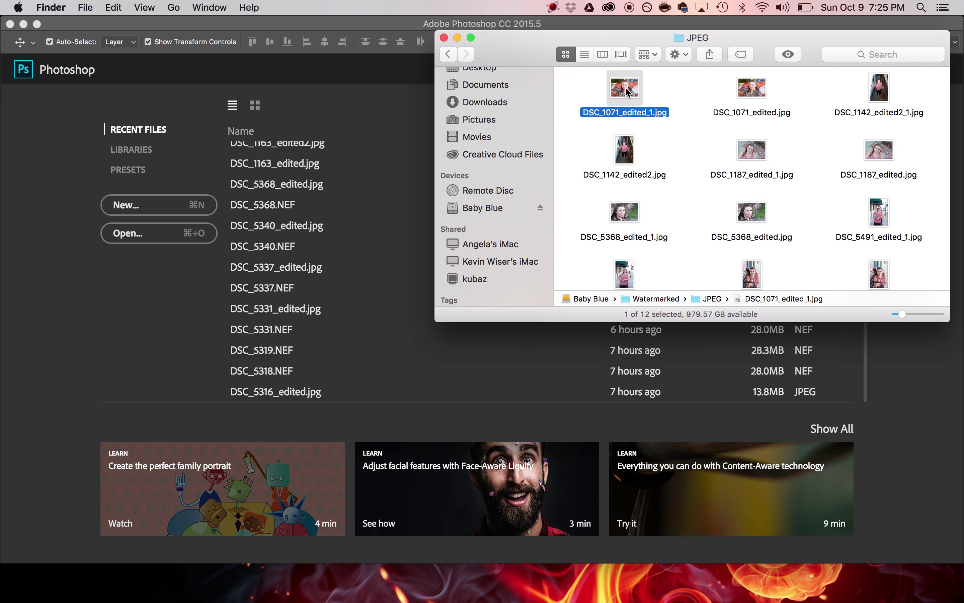
- Preview DSC_1071_edited_1.jpg full size, close it, and select DSC_5491_edited_1.jpg
{"action": "left_click", "coordinate": [793, 54]}
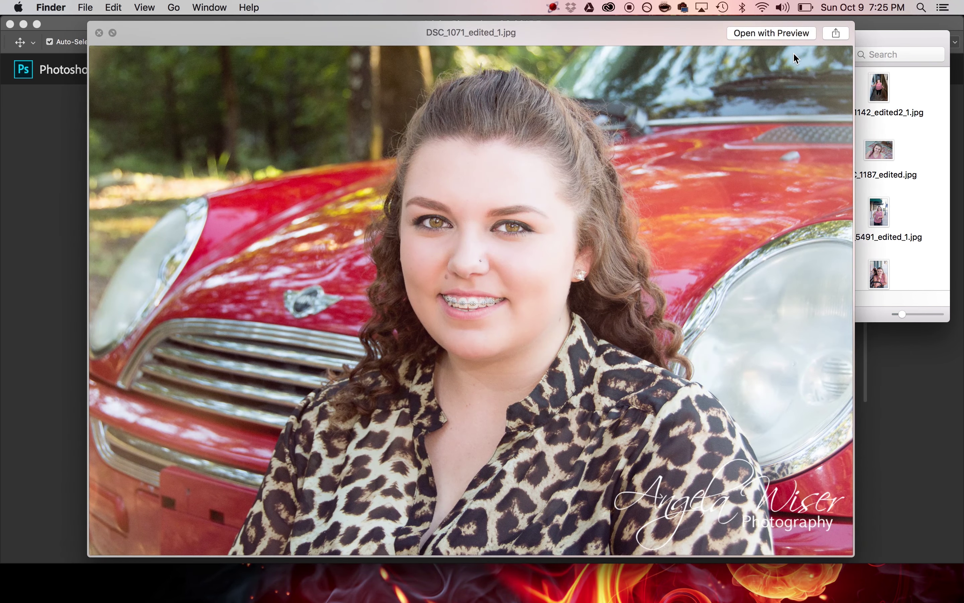
{"action": "left_click", "coordinate": [99, 33]}
{"action": "left_click", "coordinate": [874, 216]}
- Quick Look DSC_5517_edited.jpg and compare it repeatedly with watermarked DSC_5517_edited_1.jpg
{"action": "key", "text": "Down"}
{"action": "key", "text": "space"}
{"action": "key", "text": "Down"}
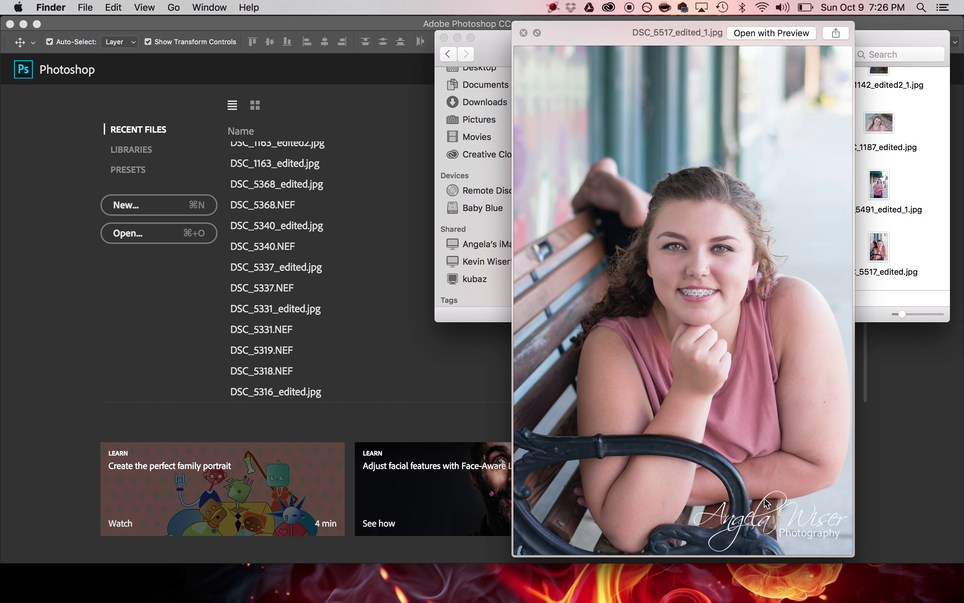
{"action": "key", "text": "Up"}
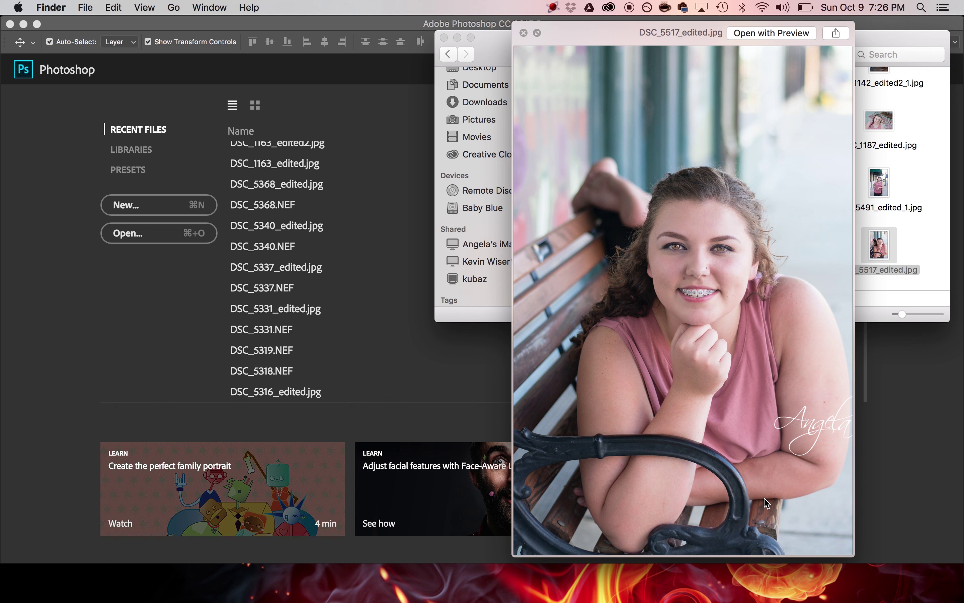
{"action": "key", "text": "Down"}
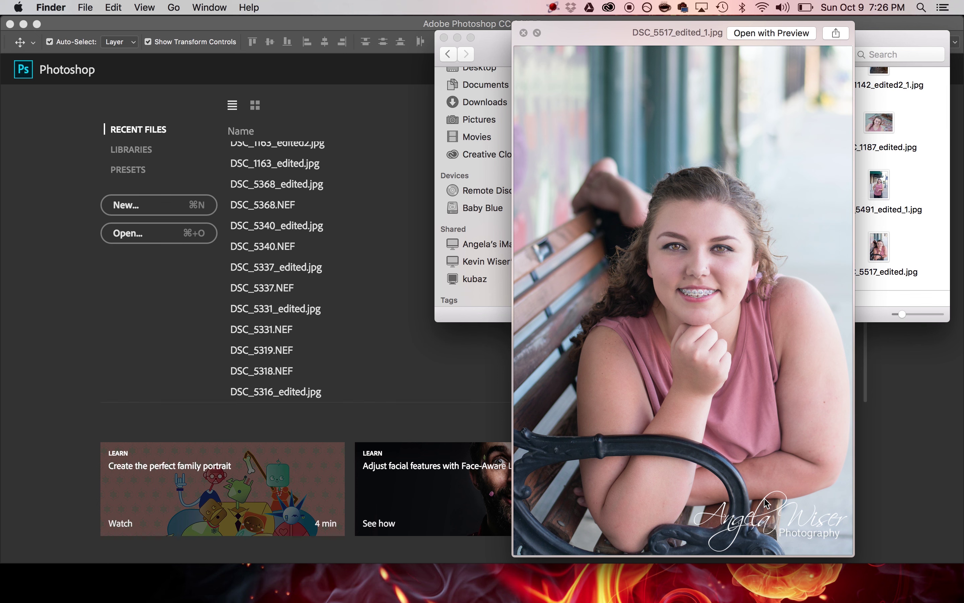
{"action": "key", "text": "Up"}
{"action": "key", "text": "Down"}
{"action": "key", "text": "Up"}
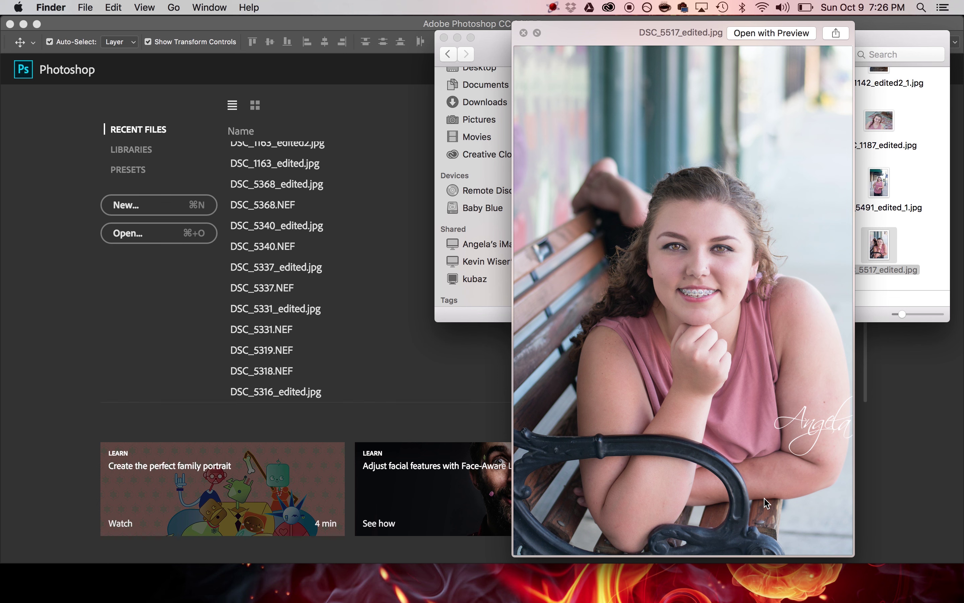
{"action": "key", "text": "Down"}
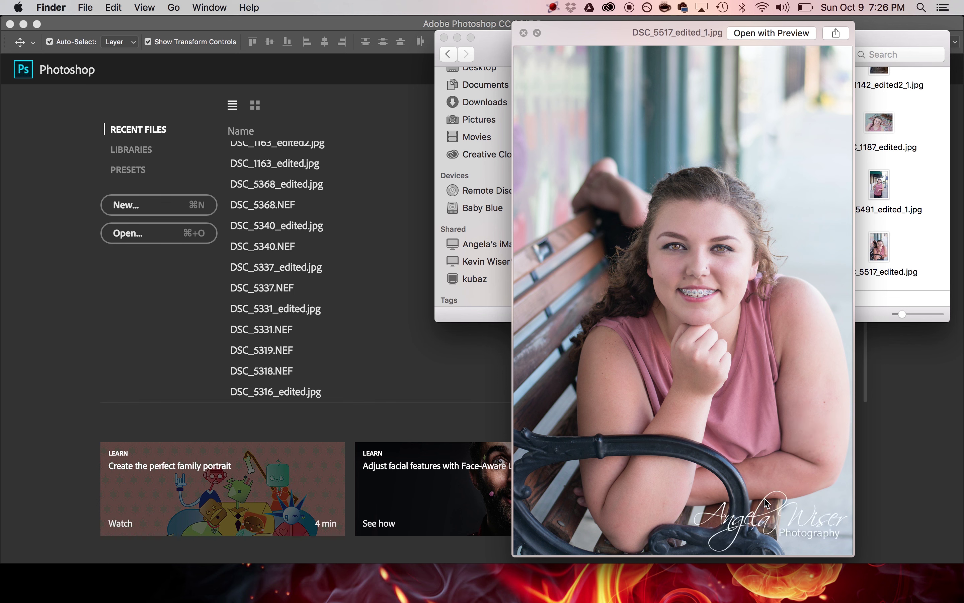